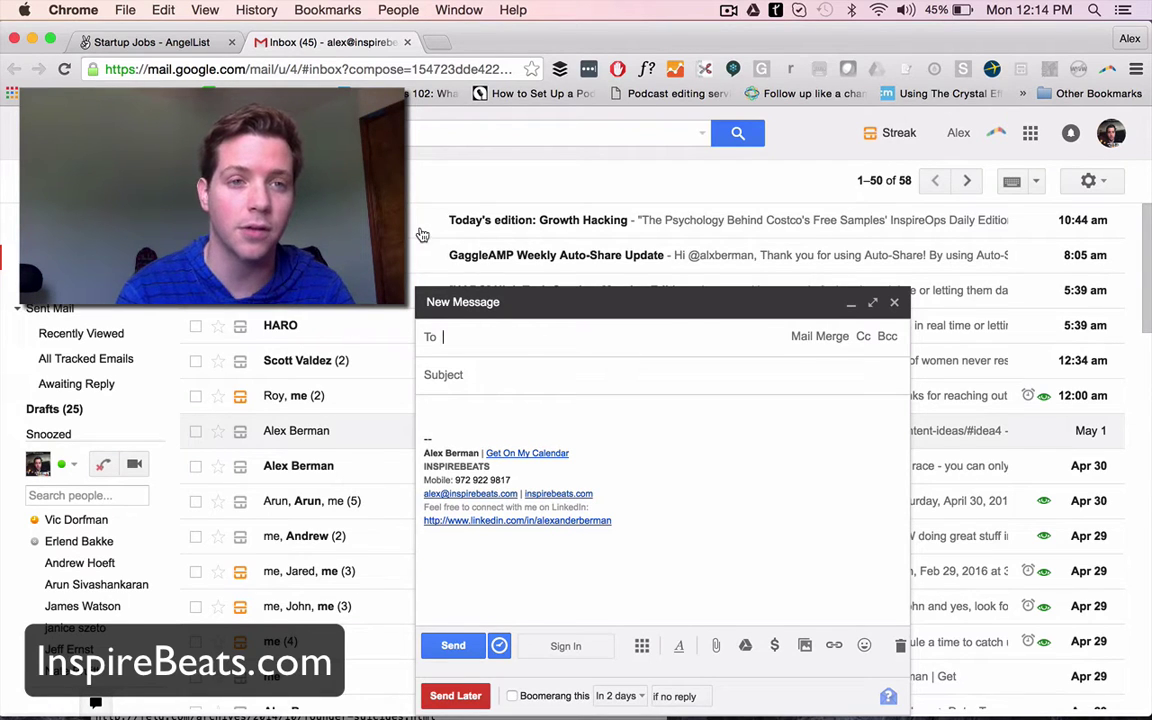
Find the Popular Pays listing in the AngelList jobs list
{"action": "left_click", "coordinate": [185, 47]}
{"action": "scroll", "coordinate": [525, 314], "scroll_direction": "up", "scroll_amount": 5}
{"action": "scroll", "coordinate": [527, 388], "scroll_direction": "up", "scroll_amount": 3}
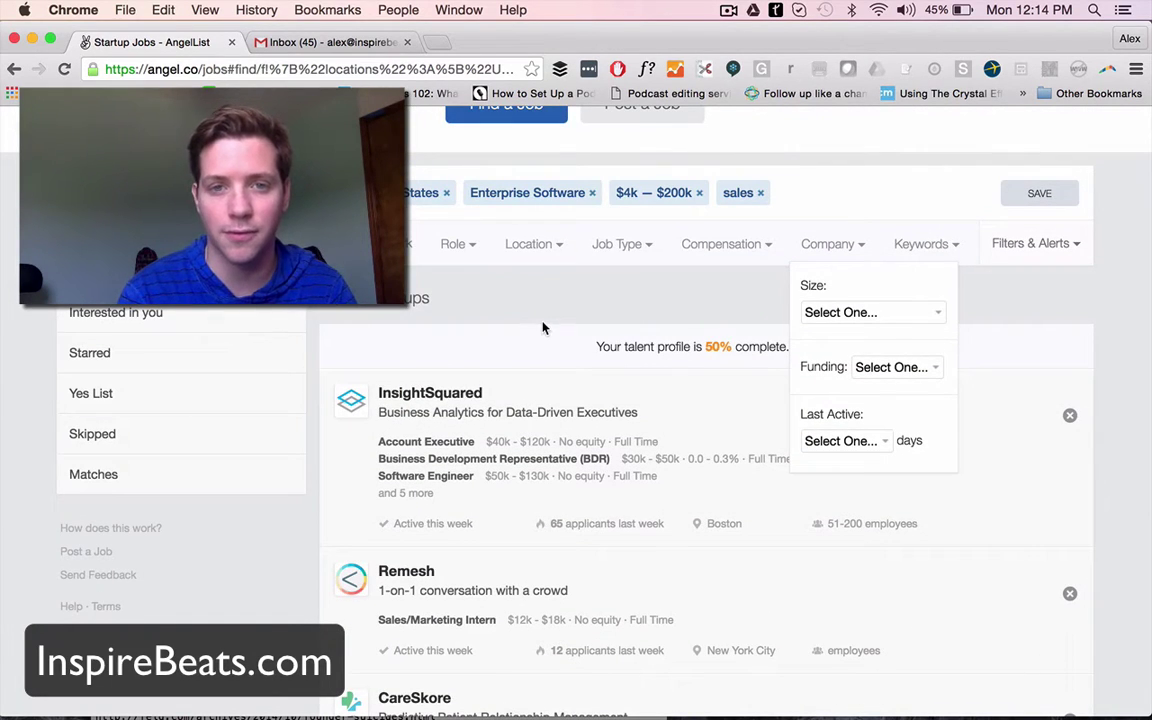
{"action": "scroll", "coordinate": [545, 327], "scroll_direction": "up", "scroll_amount": 5}
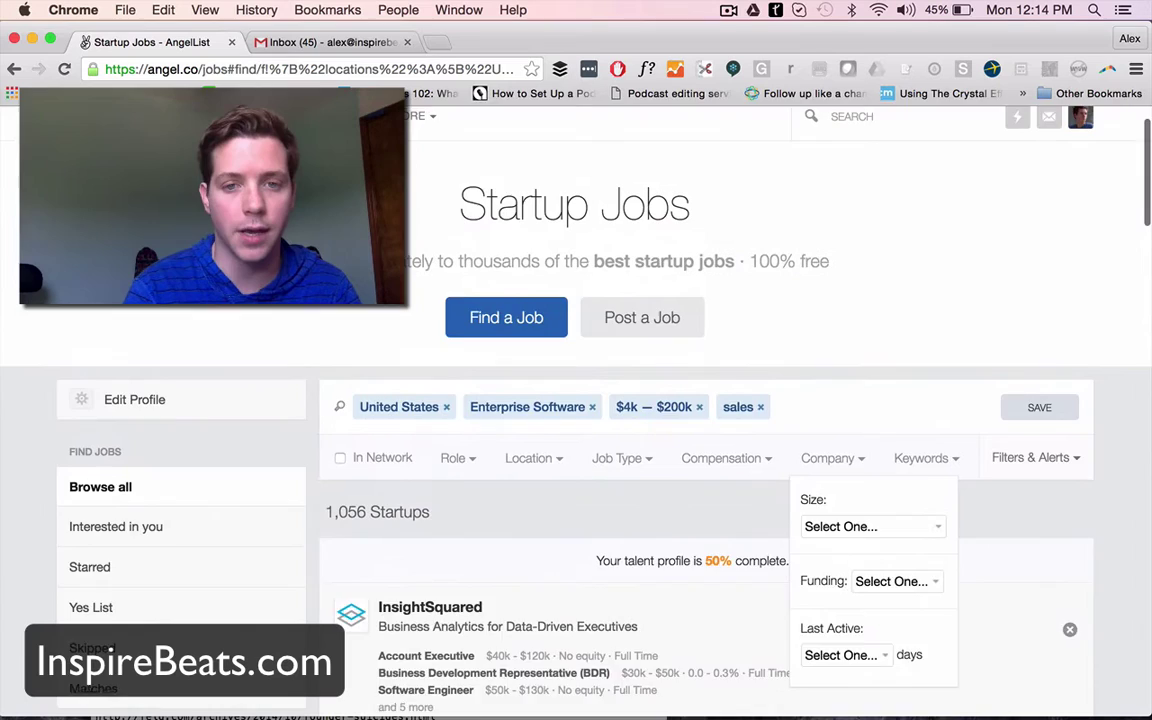
{"action": "scroll", "coordinate": [700, 380], "scroll_direction": "up", "scroll_amount": 2}
{"action": "scroll", "coordinate": [650, 440], "scroll_direction": "down", "scroll_amount": 3}
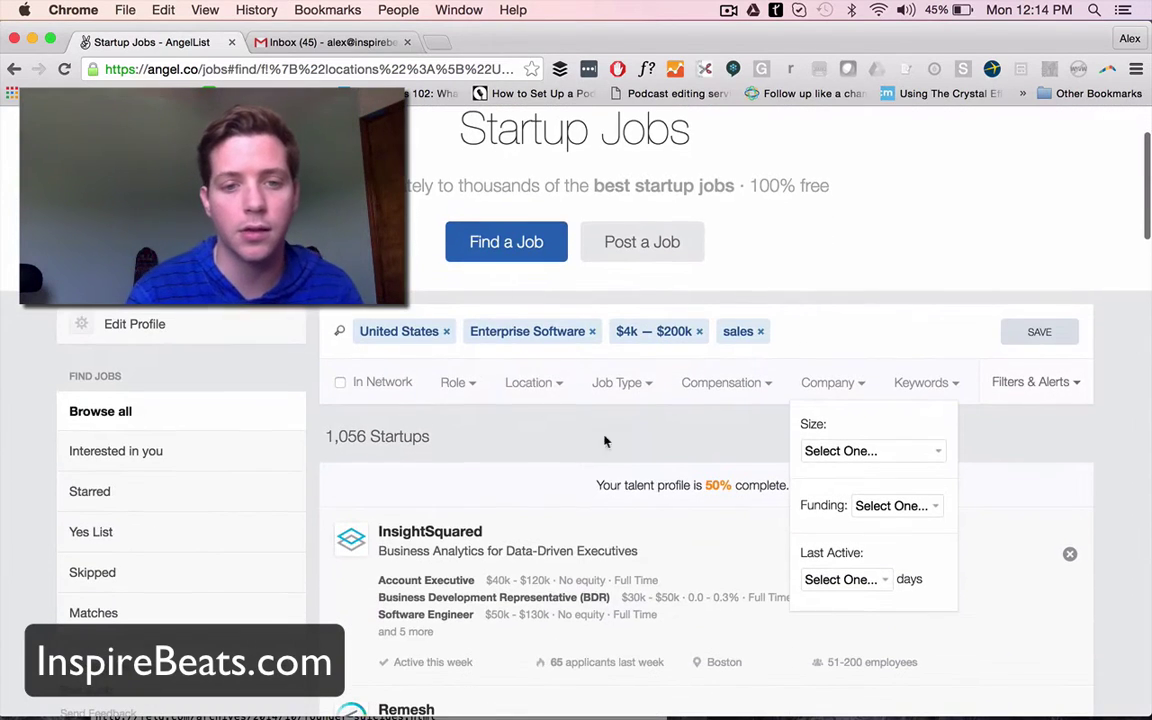
{"action": "scroll", "coordinate": [500, 380], "scroll_direction": "down", "scroll_amount": 2}
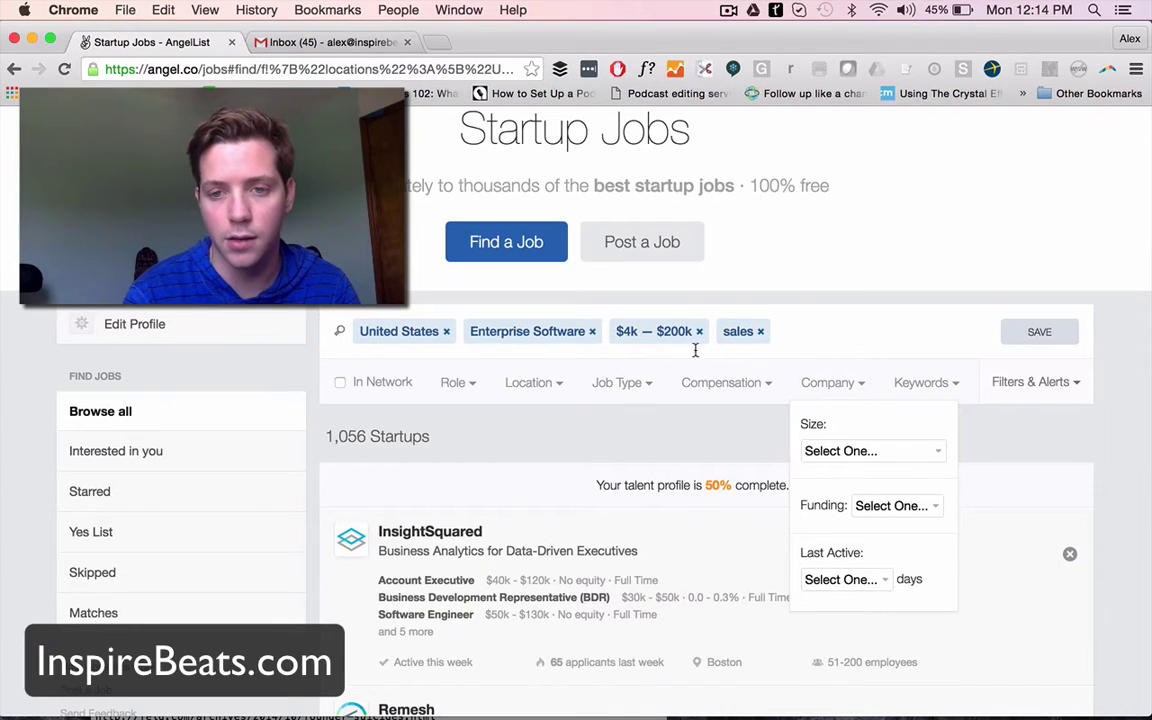
{"action": "scroll", "coordinate": [716, 422], "scroll_direction": "down", "scroll_amount": 3}
{"action": "scroll", "coordinate": [716, 422], "scroll_direction": "down", "scroll_amount": 4}
{"action": "scroll", "coordinate": [716, 422], "scroll_direction": "down", "scroll_amount": 1}
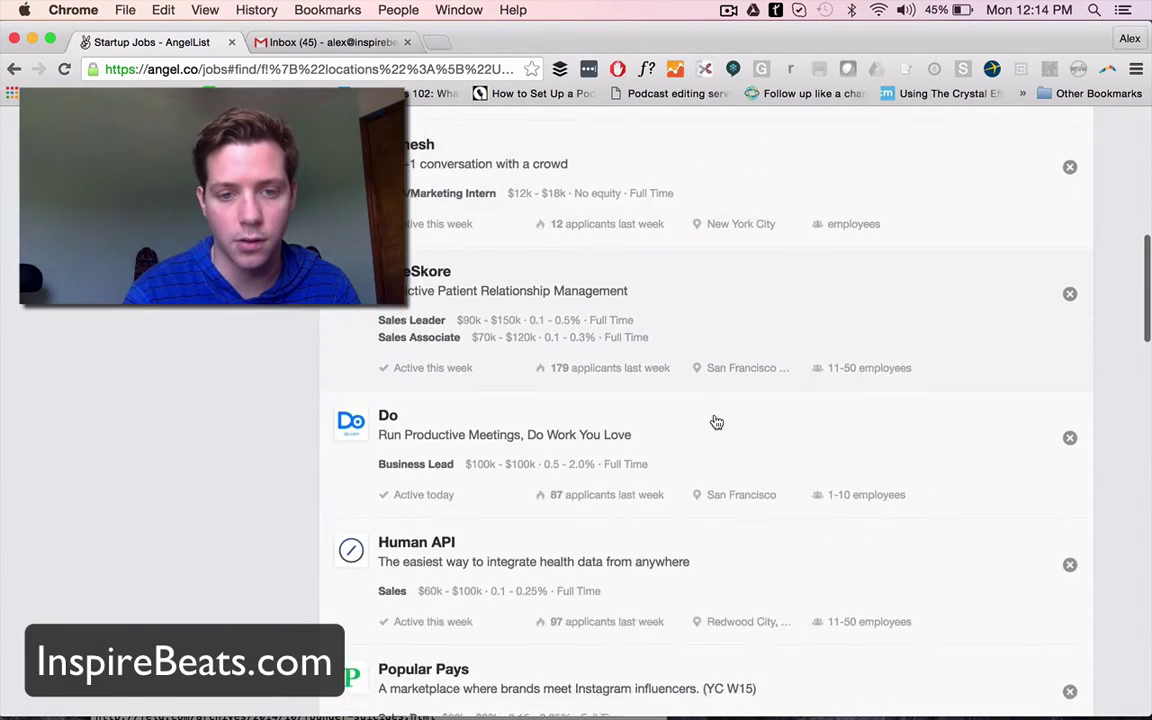
{"action": "scroll", "coordinate": [716, 422], "scroll_direction": "down", "scroll_amount": 1}
{"action": "scroll", "coordinate": [716, 422], "scroll_direction": "down", "scroll_amount": 3}
{"action": "scroll", "coordinate": [716, 422], "scroll_direction": "down", "scroll_amount": 3}
{"action": "scroll", "coordinate": [716, 422], "scroll_direction": "up", "scroll_amount": 1}
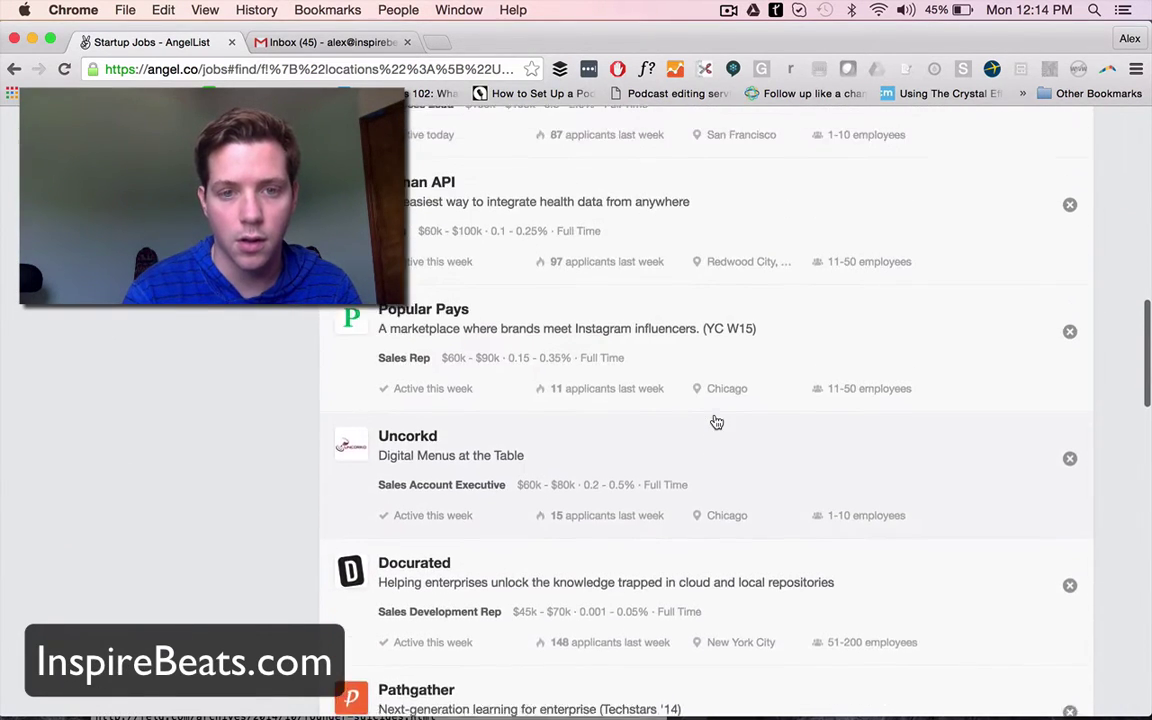
{"action": "scroll", "coordinate": [716, 422], "scroll_direction": "up", "scroll_amount": 3}
{"action": "scroll", "coordinate": [584, 218], "scroll_direction": "up", "scroll_amount": 1}
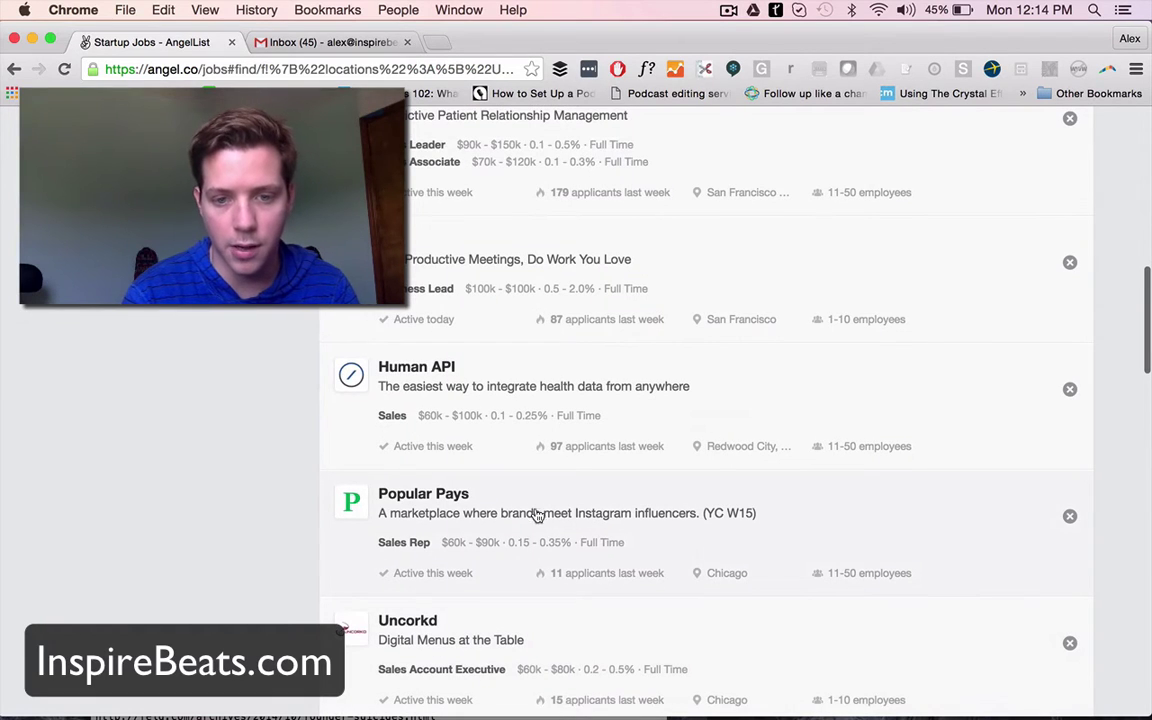
Expand the Popular Pays listing and open popularpays.com in a new tab
{"action": "left_click", "coordinate": [600, 523]}
{"action": "scroll", "coordinate": [603, 523], "scroll_direction": "down", "scroll_amount": 3}
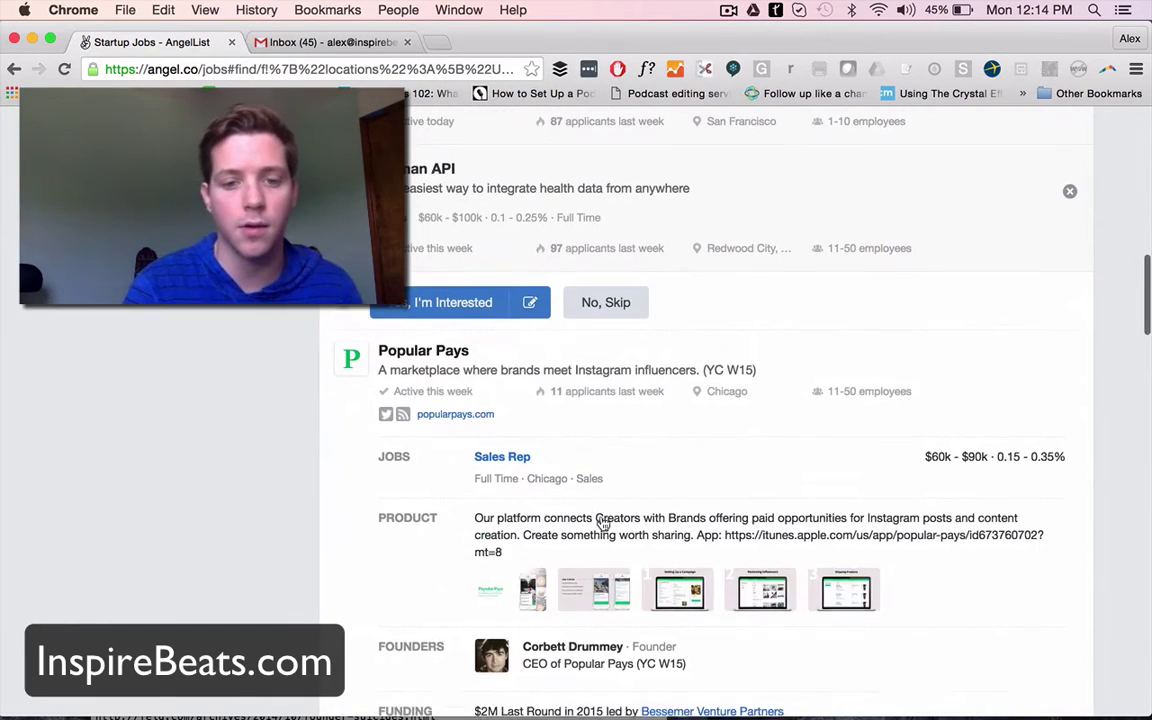
{"action": "scroll", "coordinate": [600, 518], "scroll_direction": "down", "scroll_amount": 2}
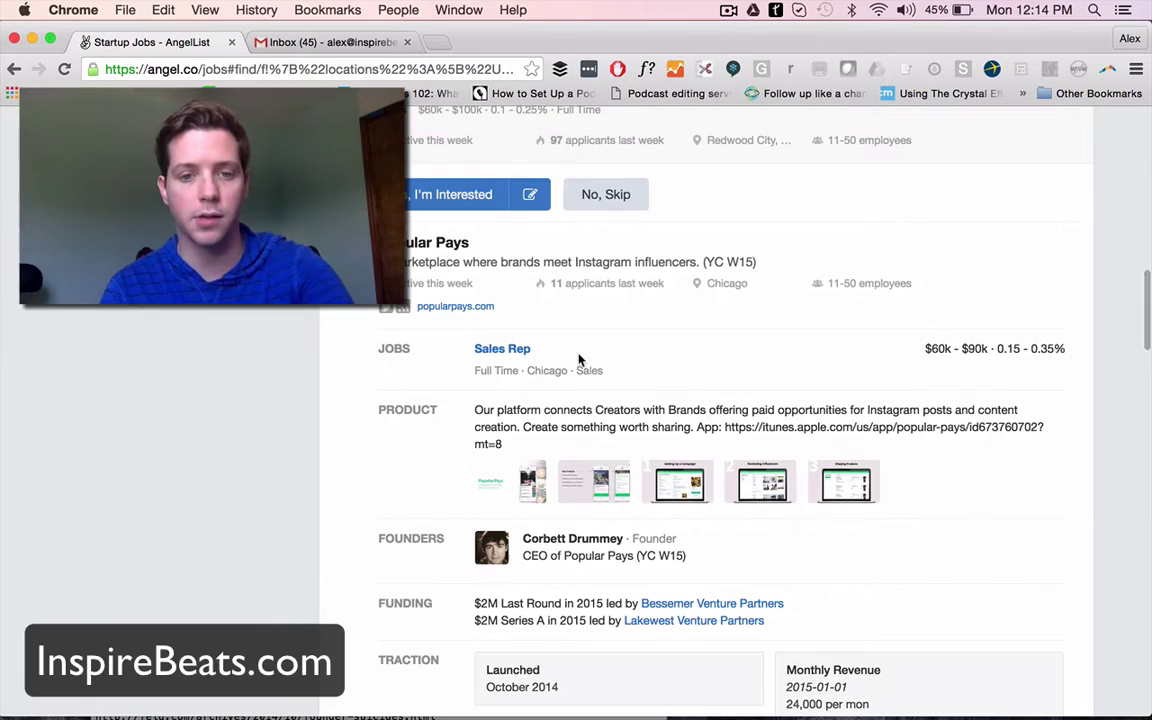
{"action": "left_click", "coordinate": [478, 306], "text": "super"}
{"action": "scroll", "coordinate": [490, 295], "scroll_direction": "down", "scroll_amount": 3}
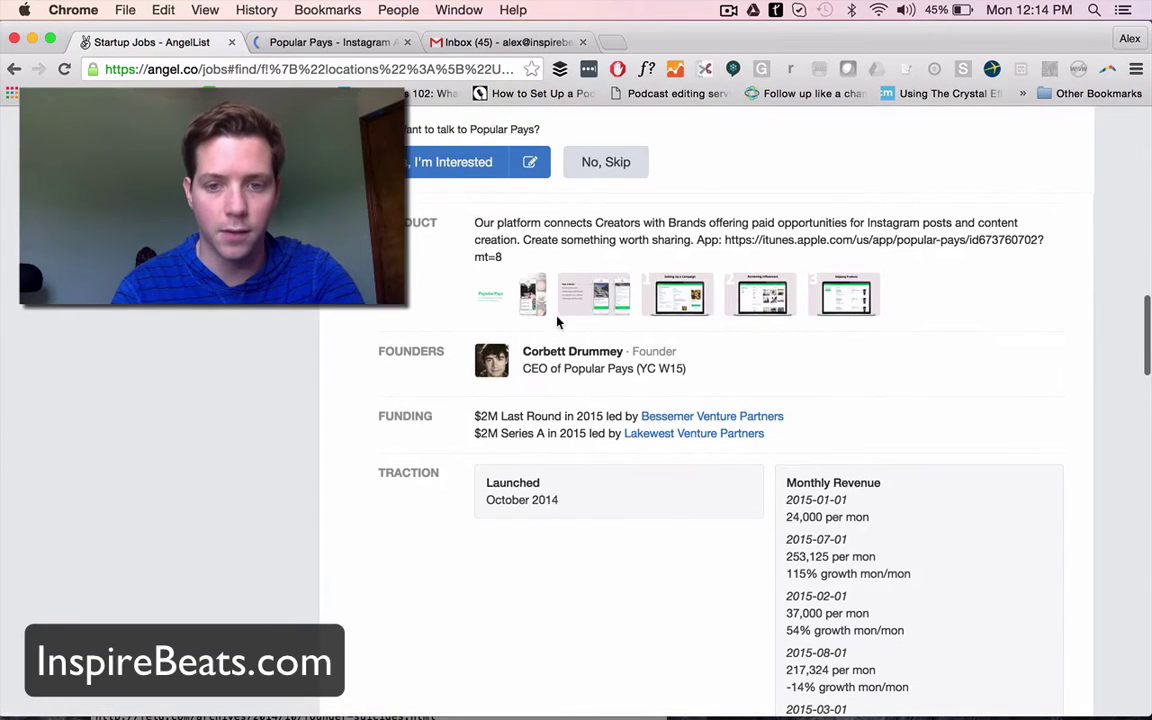
Address the draft to the co-founder's e-mail, copying the domain from the popularpays.com website
{"action": "left_click", "coordinate": [477, 64]}
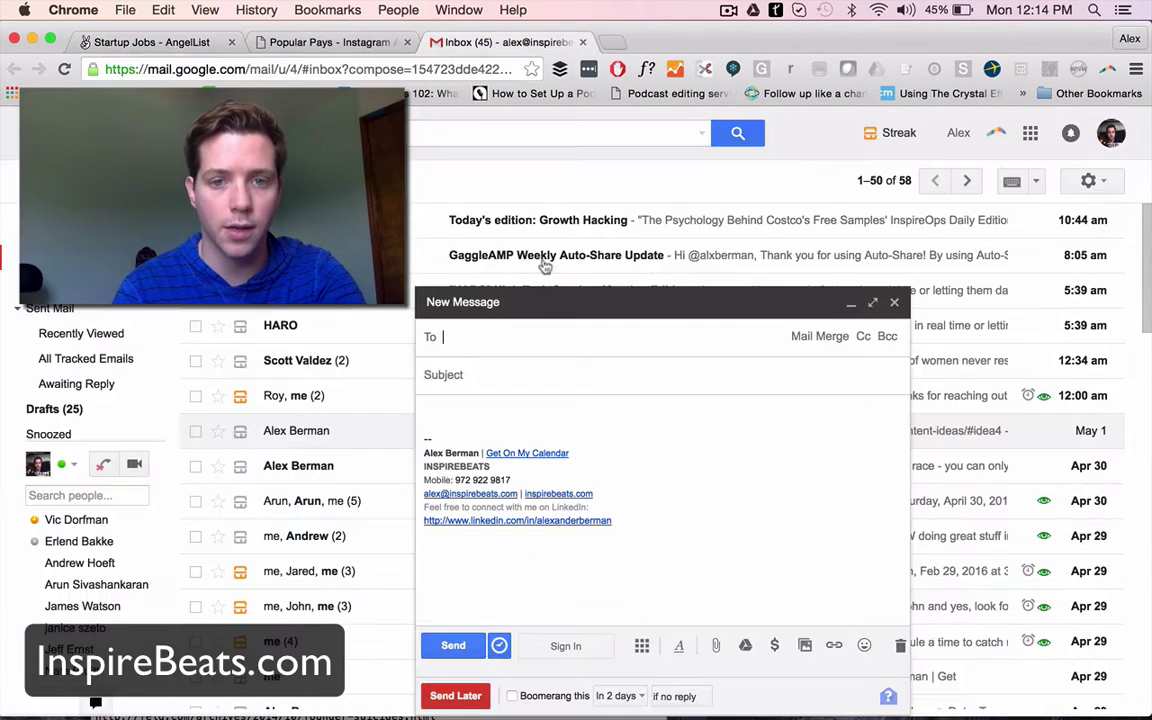
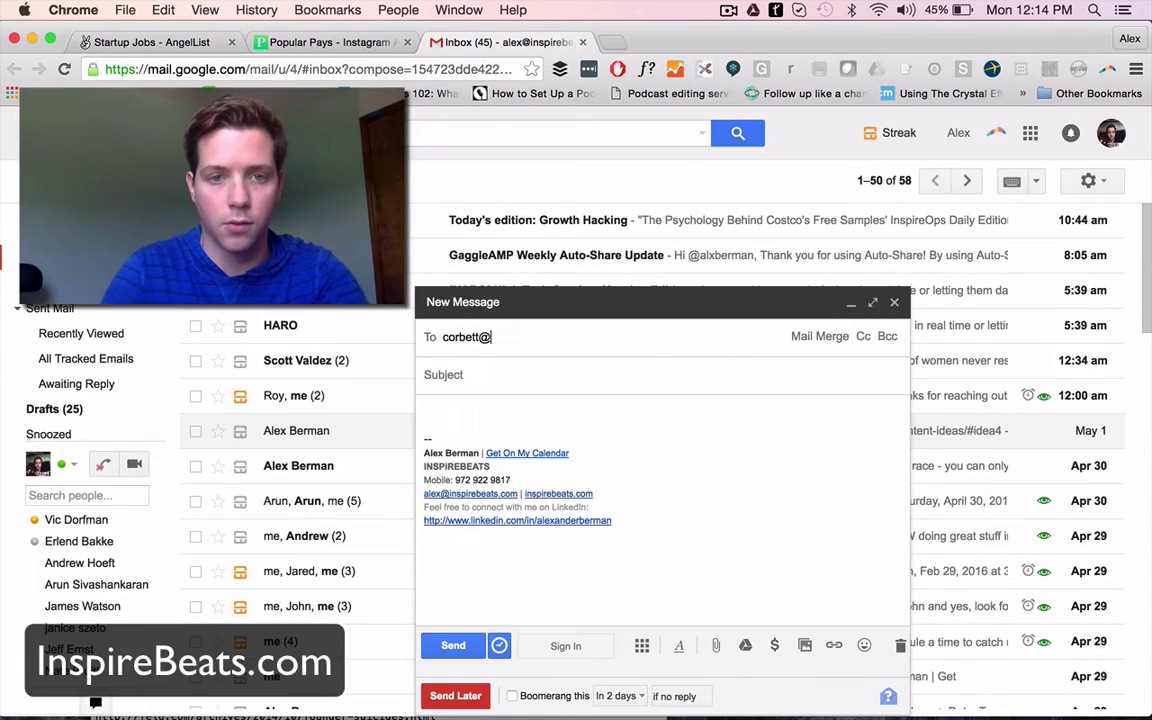
{"action": "left_click", "coordinate": [320, 42]}
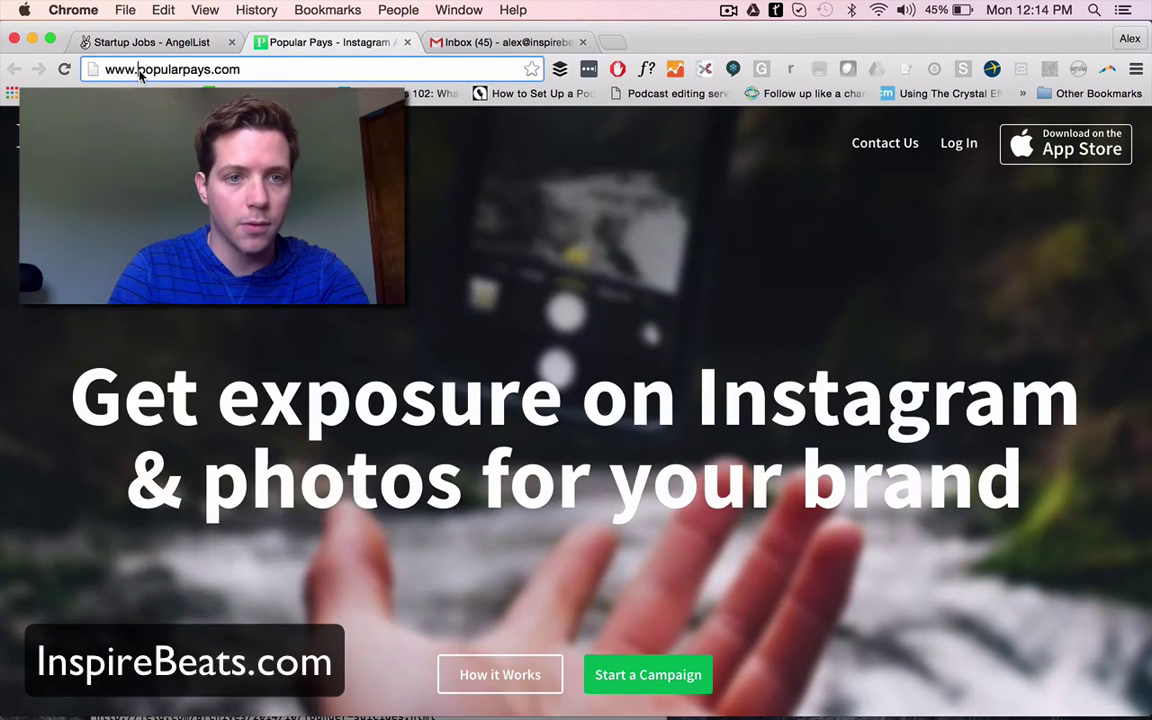
{"action": "left_click_drag", "start_coordinate": [138, 69], "coordinate": [400, 83]}
{"action": "key", "text": "ctrl+c"}
{"action": "left_click", "coordinate": [460, 40]}
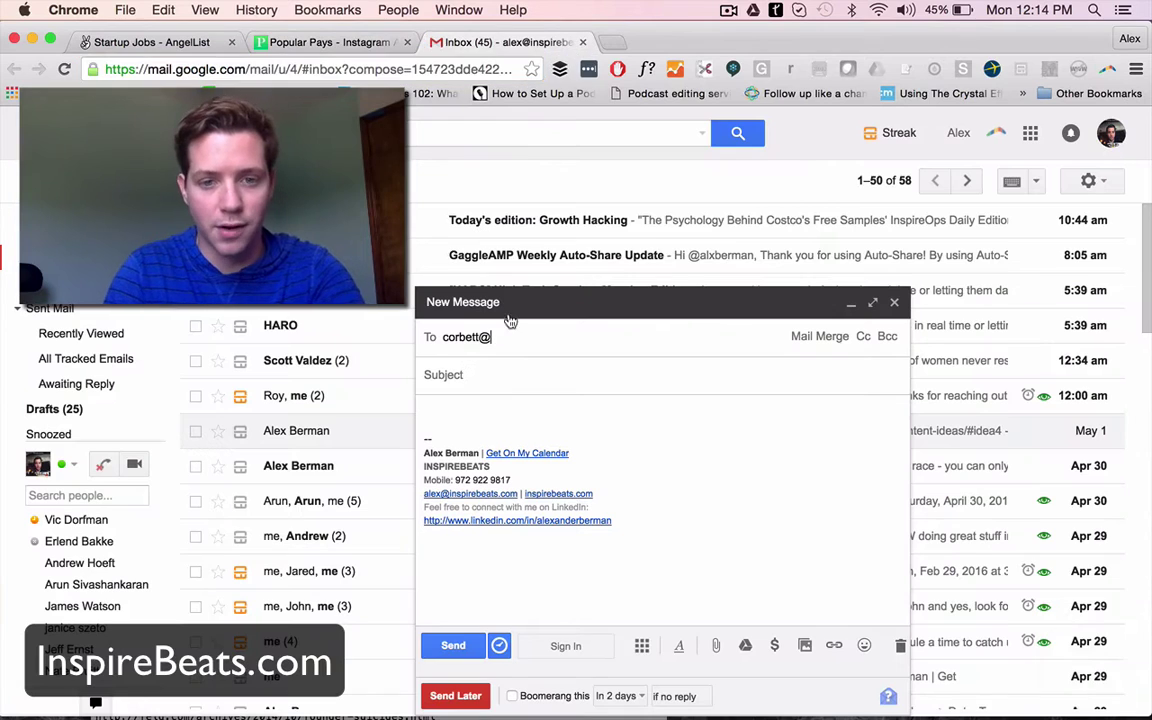
{"action": "key", "text": "ctrl+v"}
Dictate a subject greeting the co-founder 'about popular pay and inspire beats'
{"action": "key", "text": "Tab"}
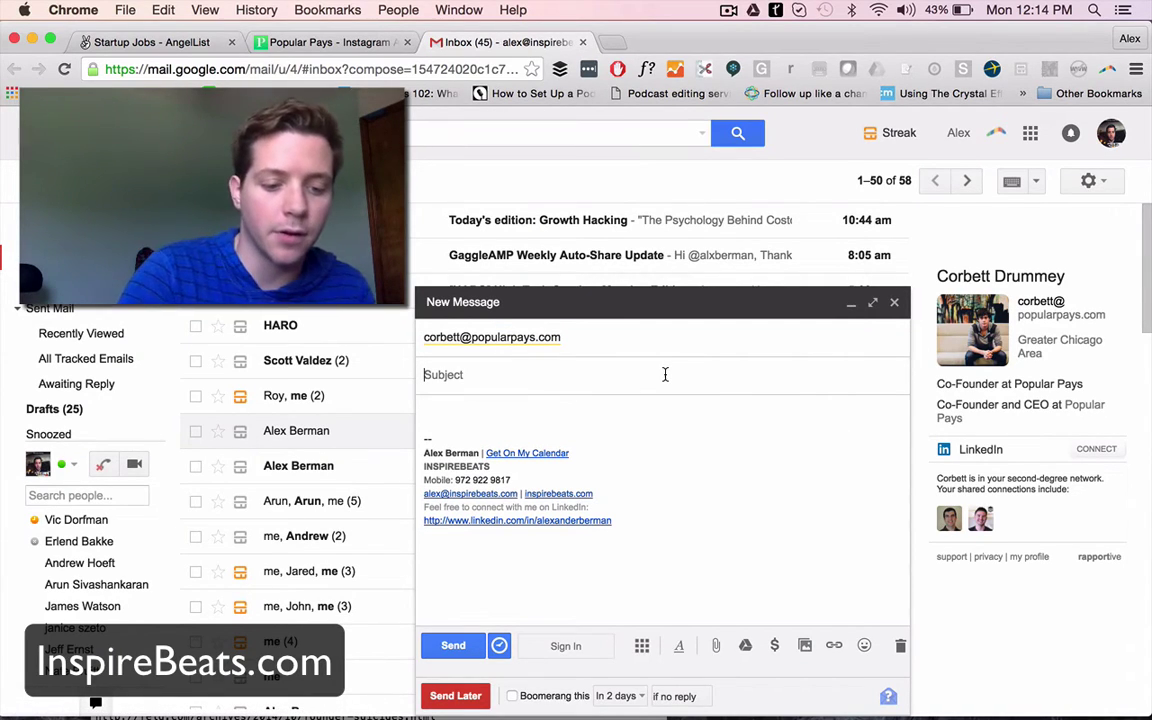
{"action": "key", "text": "fn"}
{"action": "key", "text": "fn"}
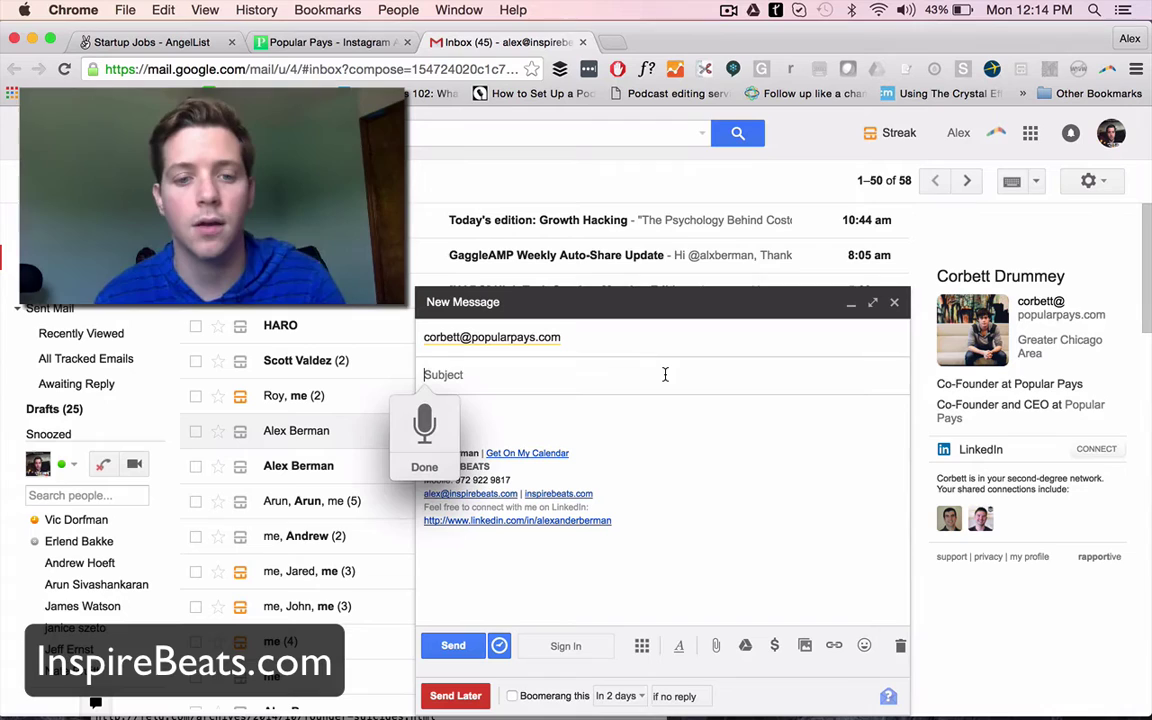
{"action": "key", "text": "fn"}
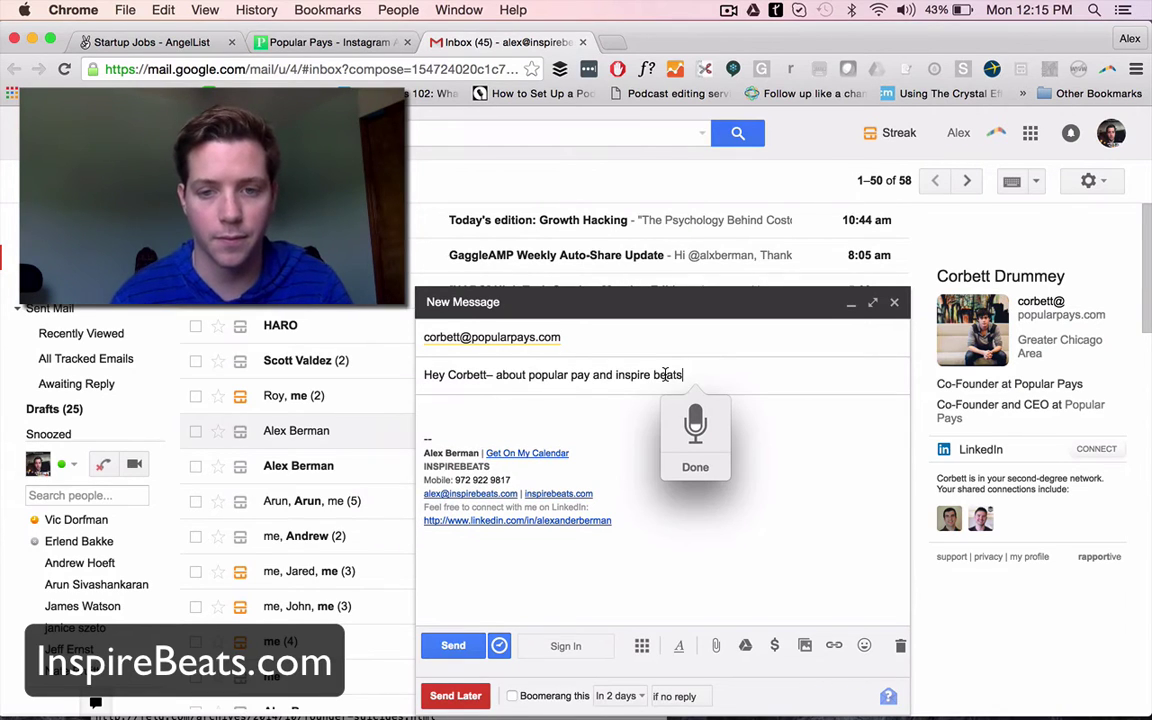
{"action": "left_click", "coordinate": [527, 406]}
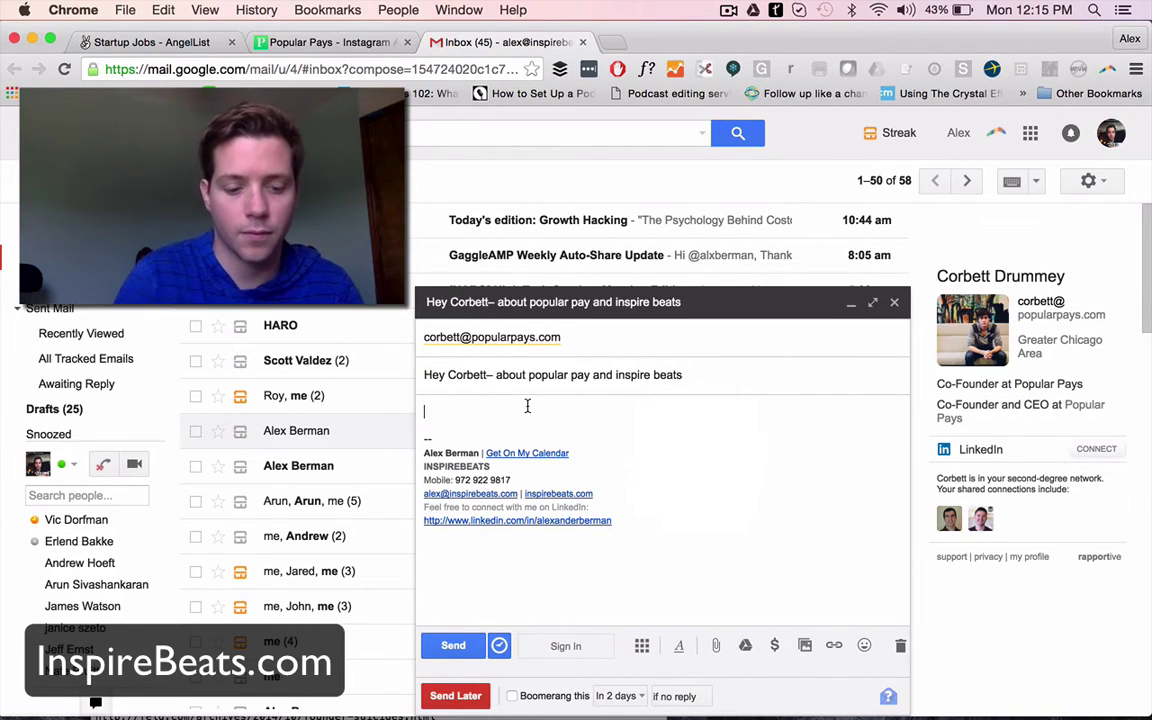
Look over the Popular Pays website
{"action": "left_click", "coordinate": [369, 46]}
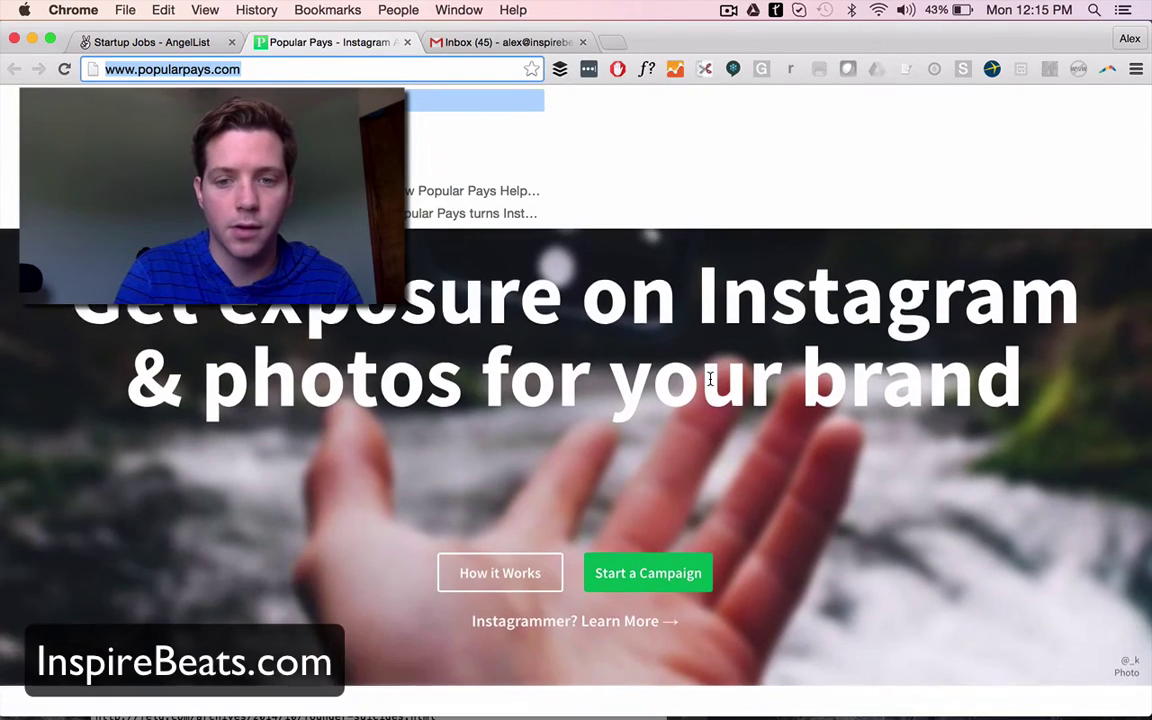
{"action": "scroll", "coordinate": [728, 548], "scroll_direction": "down", "scroll_amount": 2}
{"action": "scroll", "coordinate": [728, 548], "scroll_direction": "down", "scroll_amount": 3}
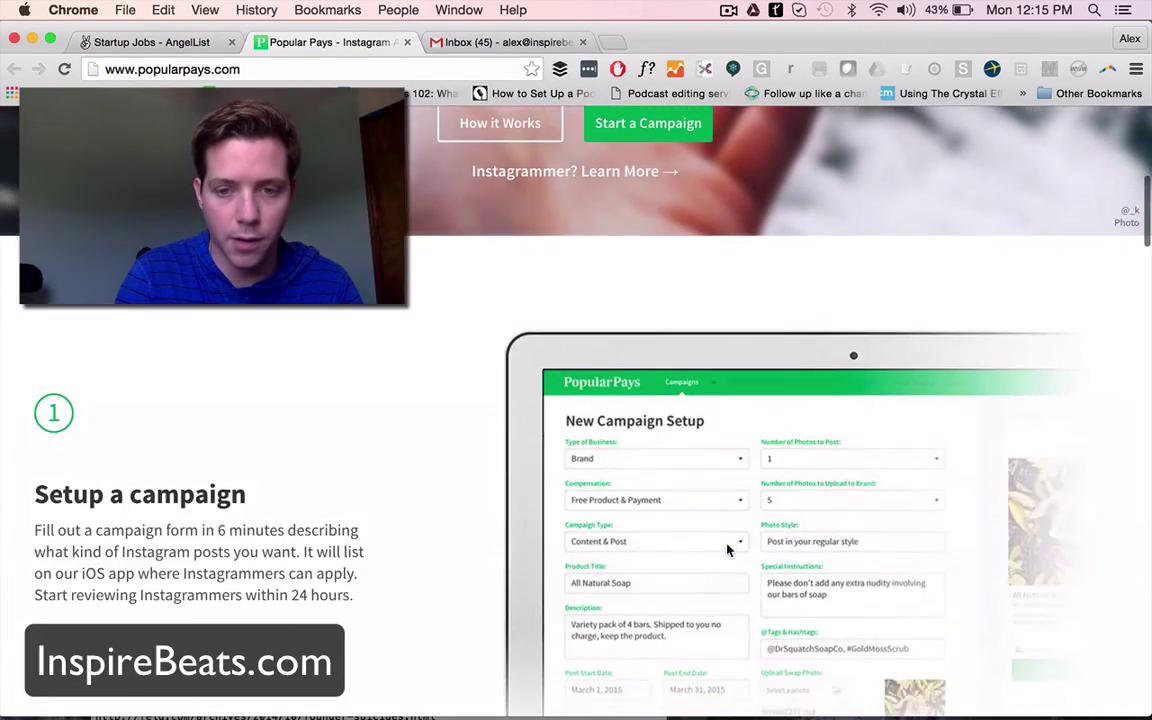
{"action": "scroll", "coordinate": [728, 548], "scroll_direction": "down", "scroll_amount": 5}
{"action": "scroll", "coordinate": [527, 494], "scroll_direction": "down", "scroll_amount": 3}
{"action": "scroll", "coordinate": [451, 180], "scroll_direction": "down", "scroll_amount": 6}
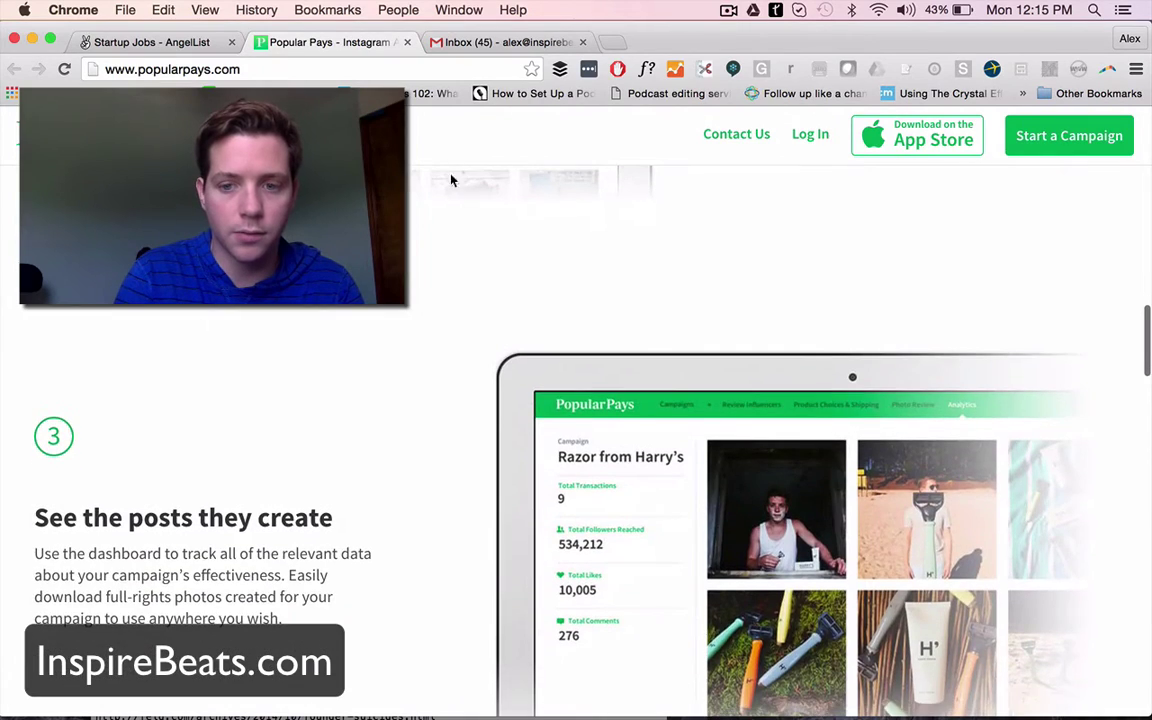
{"action": "scroll", "coordinate": [451, 180], "scroll_direction": "up", "scroll_amount": 10}
Dictate the body pitching Inspire Beats' influencer outreach help, ending 'Would love to chat' and signed by the sender
{"action": "left_click", "coordinate": [500, 42]}
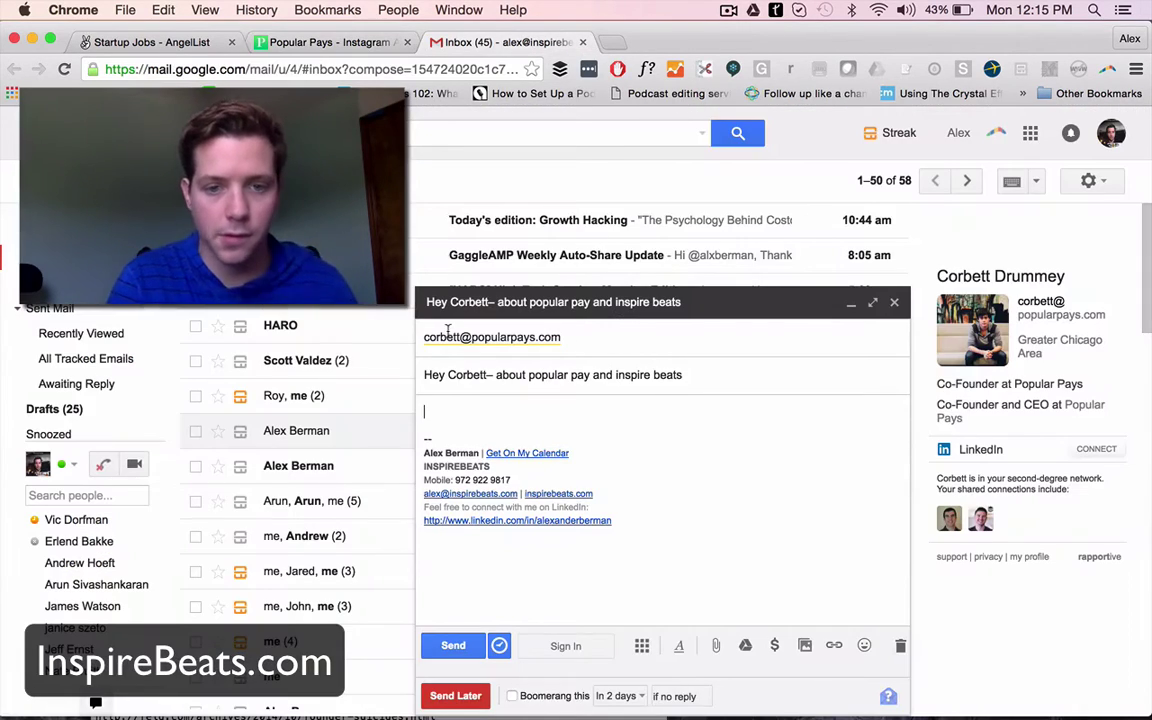
{"action": "key", "text": "fn"}
{"action": "key", "text": "fn"}
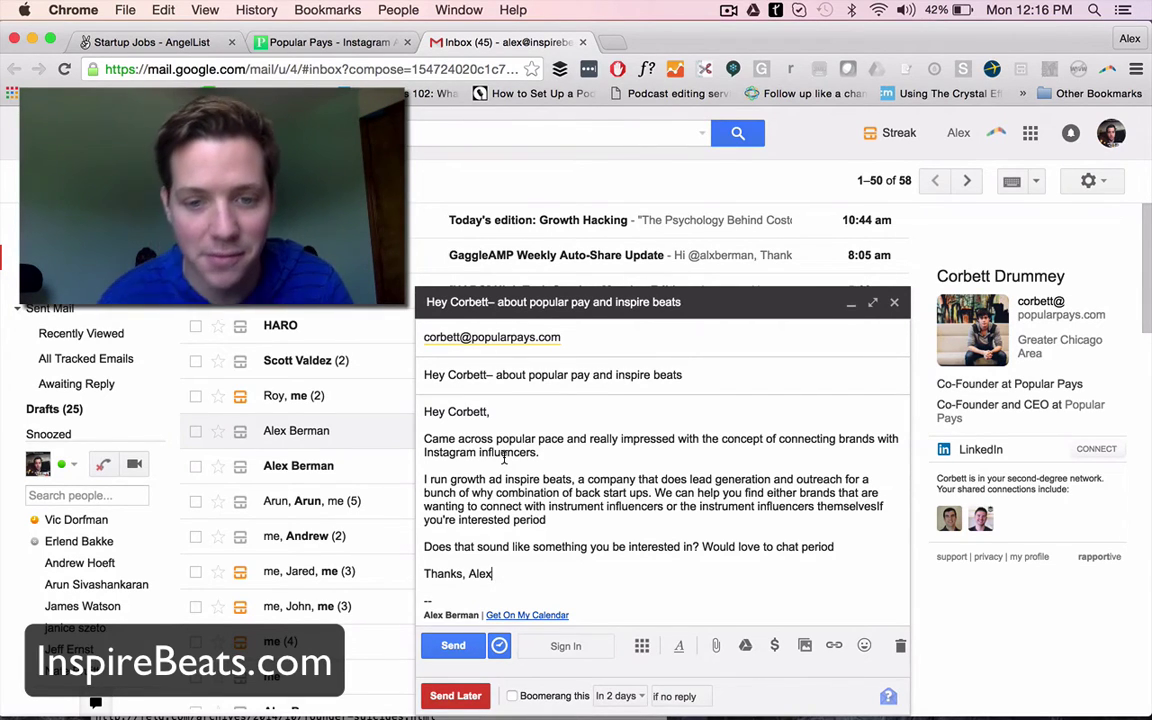
Correct the subject to read 'popular pays' and 'inspirebeats'
{"action": "mouse_move", "coordinate": [590, 375]}
{"action": "left_mouse_down"}
{"action": "mouse_move", "coordinate": [530, 378]}
{"action": "mouse_move", "coordinate": [589, 375]}
{"action": "left_mouse_up"}
{"action": "type", "text": "s"}
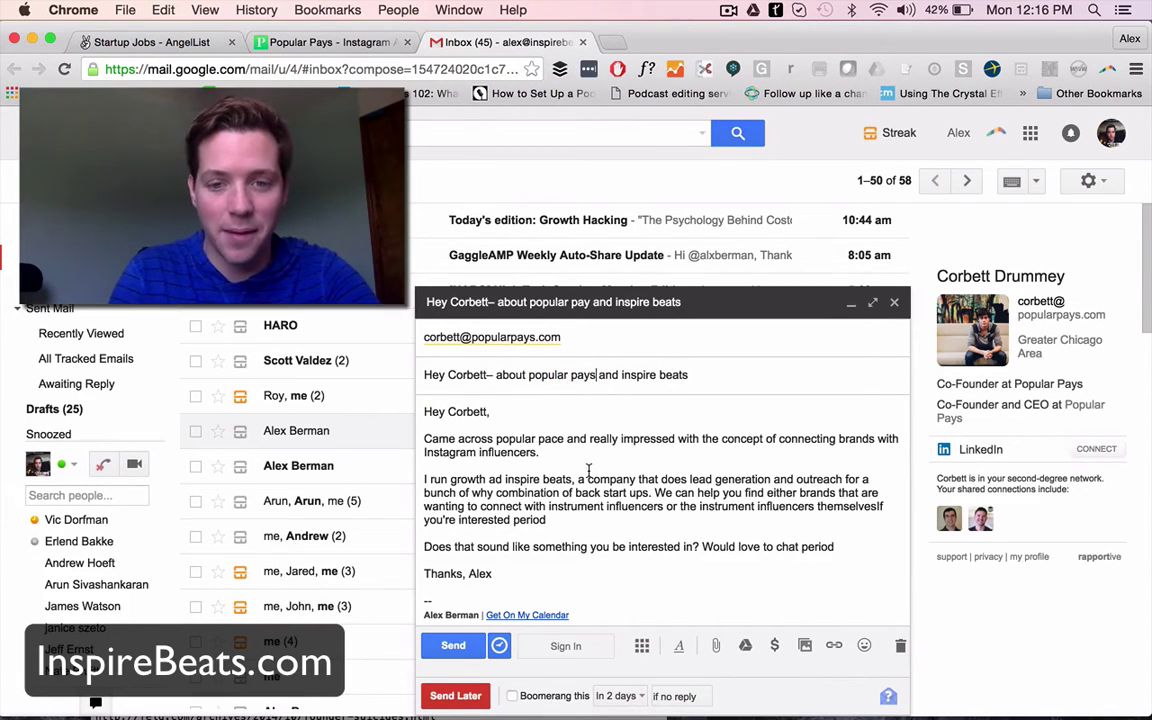
{"action": "left_click", "coordinate": [658, 375]}
{"action": "key", "text": "BackSpace"}
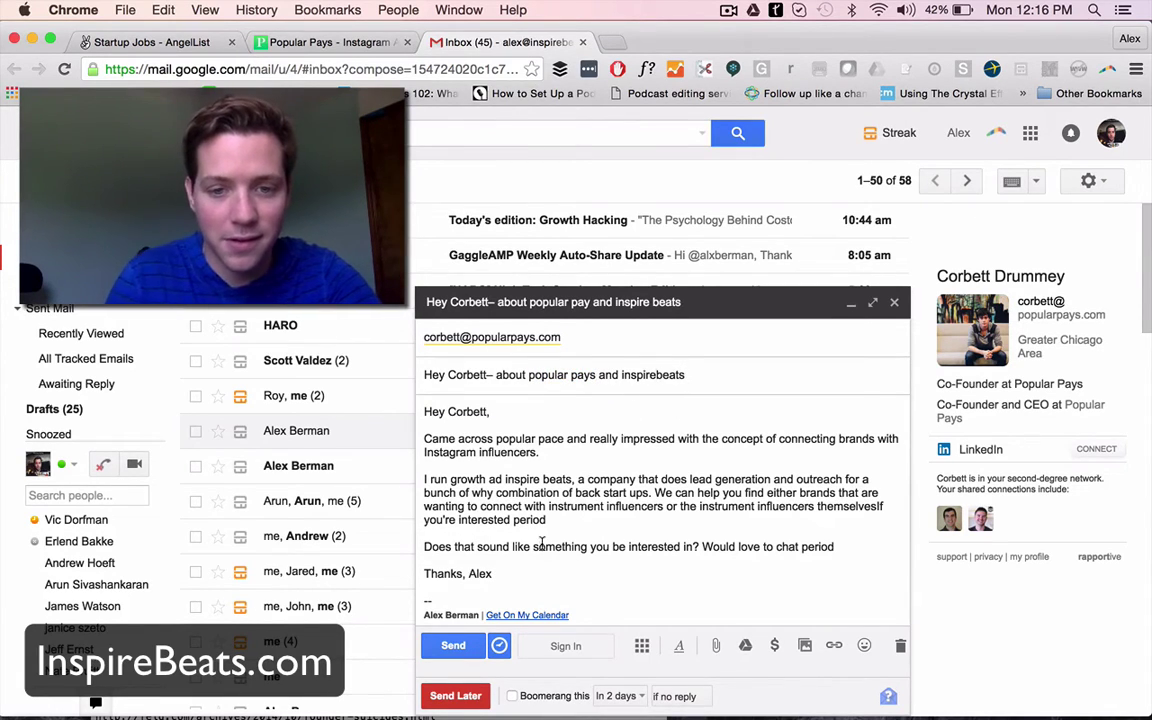
Change 'popular pays' in the body to 'PopularPays'
{"action": "left_click", "coordinate": [561, 439]}
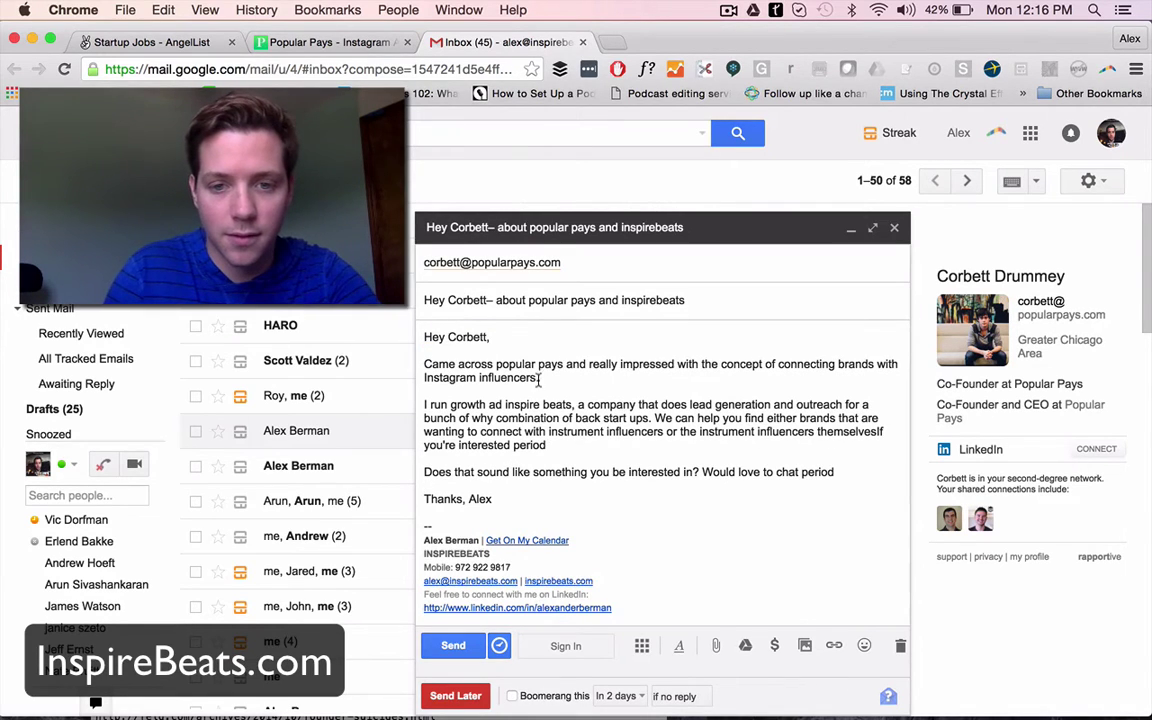
{"action": "key", "text": "BackSpace"}
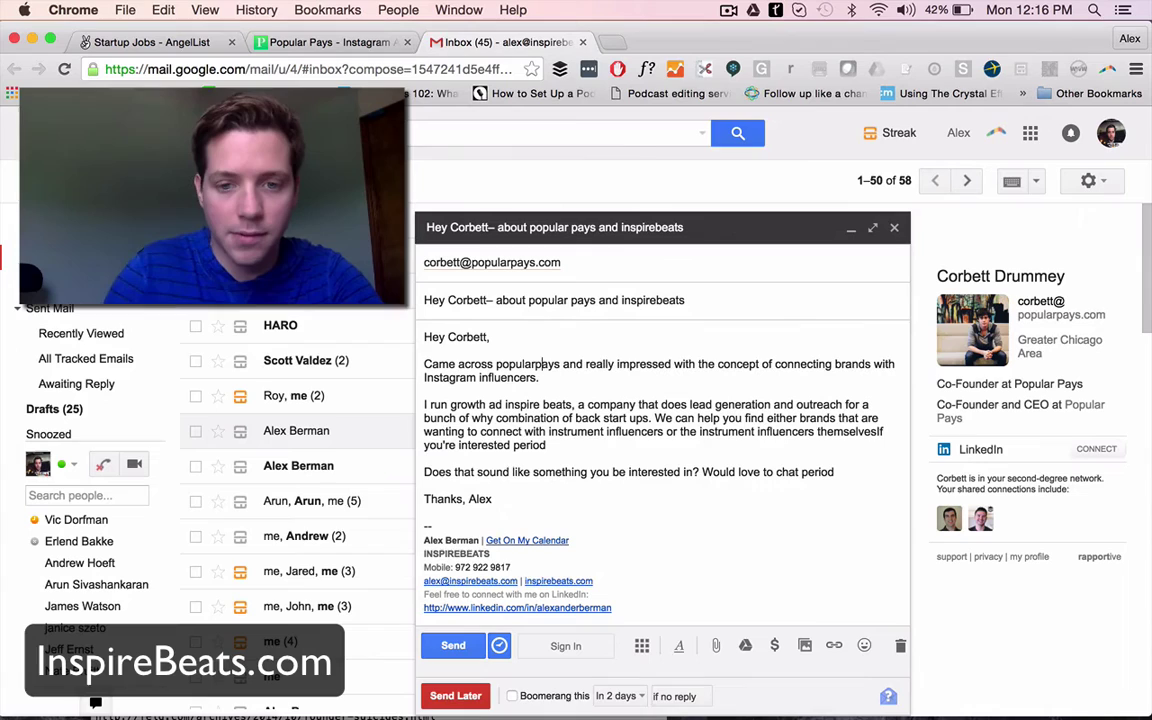
{"action": "key", "text": "Delete"}
{"action": "type", "text": "P"}
{"action": "left_click", "coordinate": [503, 364]}
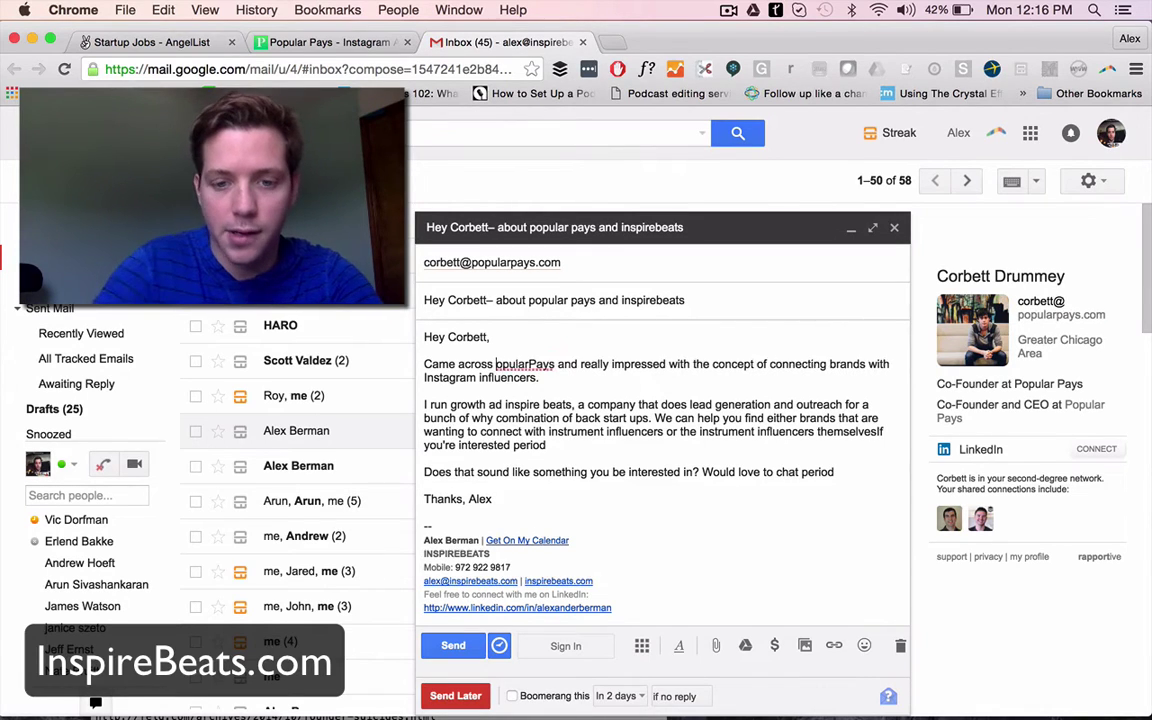
{"action": "key", "text": "BackSpace"}
{"action": "type", "text": "P"}
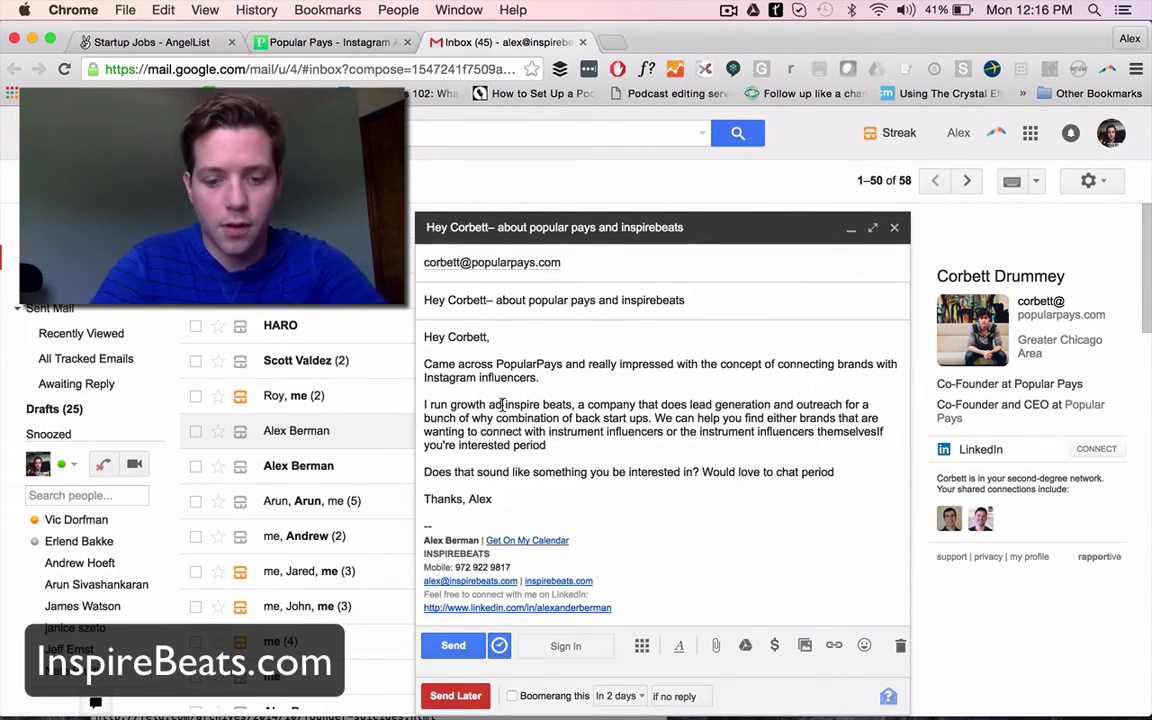
Fix the misheard 'and' and join 'inspire beats' into 'inspirebeats' in the body
{"action": "left_click", "coordinate": [503, 404]}
{"action": "key", "text": "BackSpace"}
{"action": "key", "text": "BackSpace"}
{"action": "type", "text": "t"}
{"action": "key", "text": "Delete"}
{"action": "key", "text": "Delete"}
{"action": "type", "text": "I"}
{"action": "left_click", "coordinate": [533, 404]}
{"action": "key", "text": "Delete"}
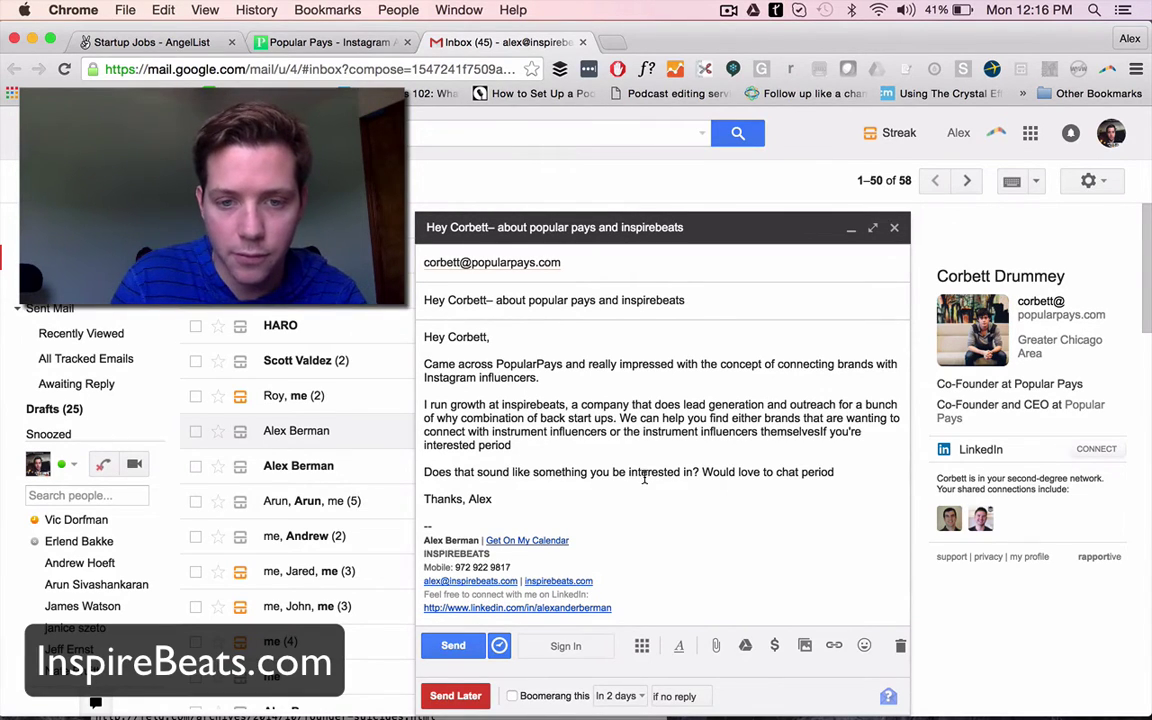
Replace the misheard 'why combination' phrase with 'y combinator backed'
{"action": "double_click", "coordinate": [453, 418]}
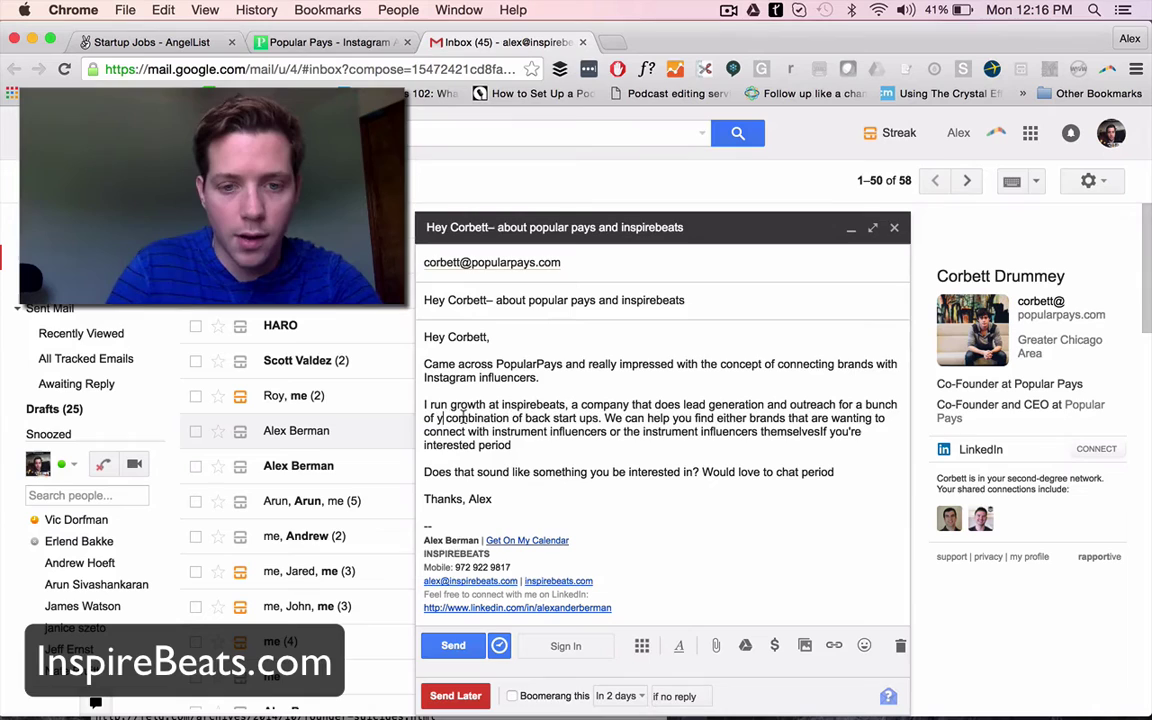
{"action": "left_click", "coordinate": [540, 418], "text": "shift"}
{"action": "type", "text": "y combinator"}
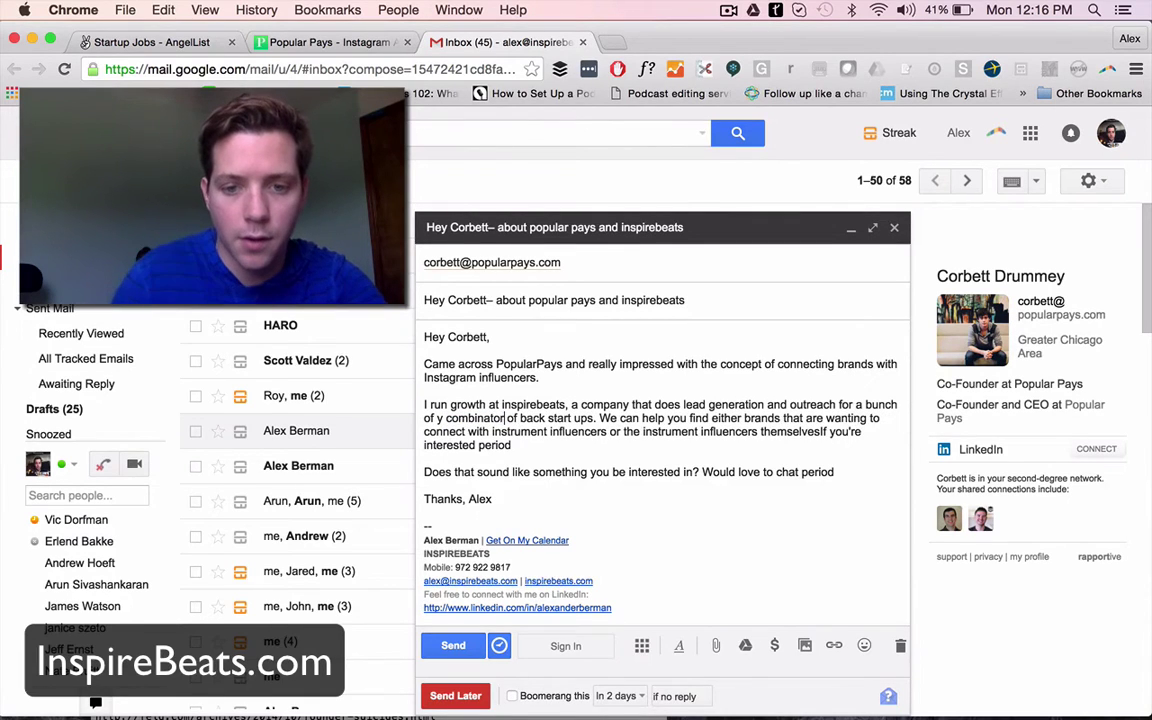
{"action": "key", "text": "BackSpace"}
{"action": "key", "text": "BackSpace"}
{"action": "key", "text": "BackSpace"}
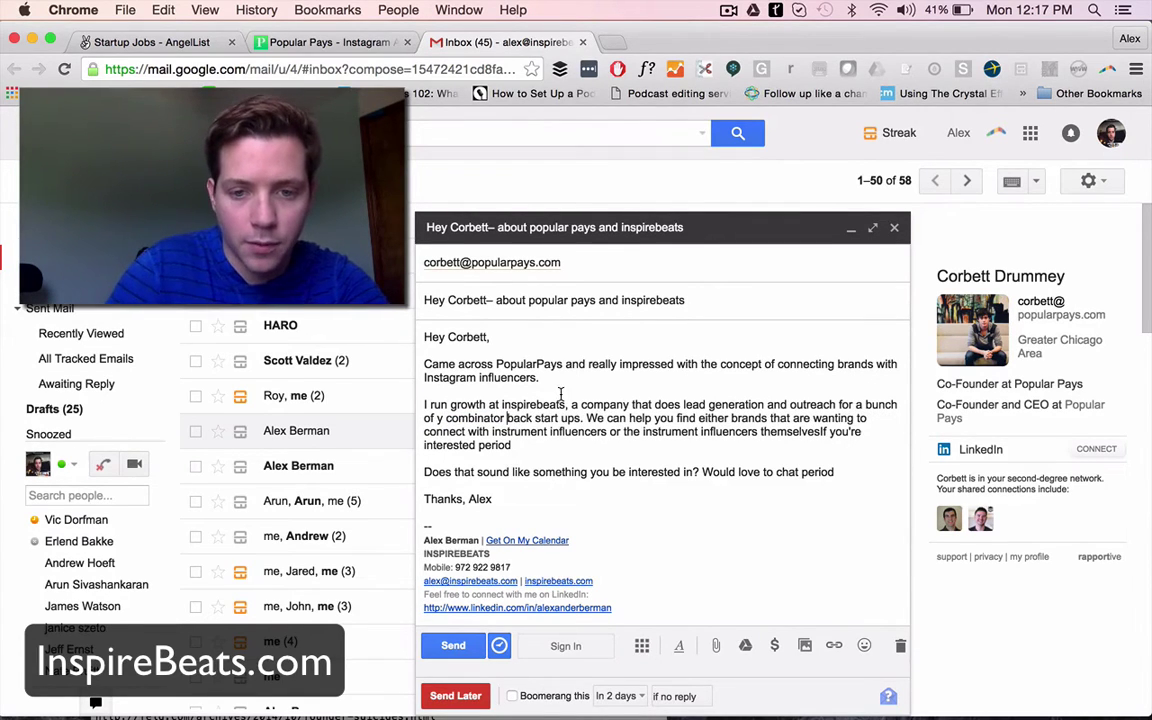
{"action": "left_click", "coordinate": [531, 418]}
{"action": "type", "text": "ed"}
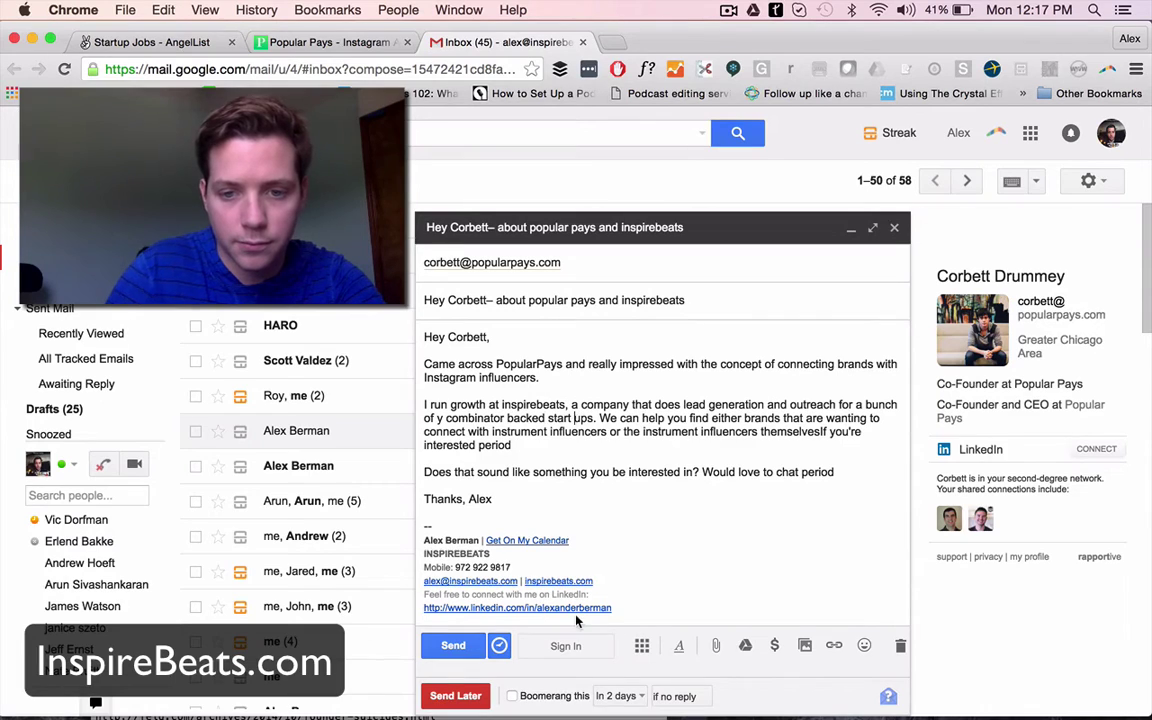
Join 'I run growth' onto the first paragraph and start a new paragraph at 'We can help you'
{"action": "left_click", "coordinate": [424, 404]}
{"action": "key", "text": "BackSpace"}
{"action": "key", "text": "BackSpace"}
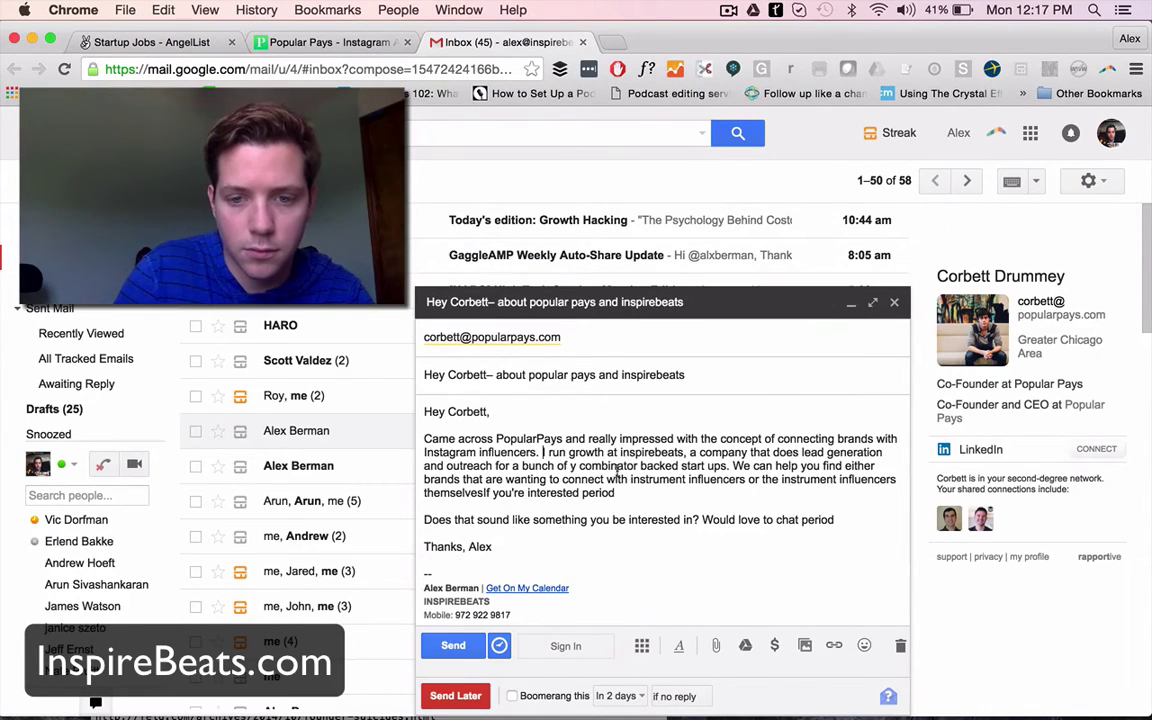
{"action": "left_click", "coordinate": [733, 465]}
{"action": "key", "text": "Return"}
{"action": "key", "text": "Return"}
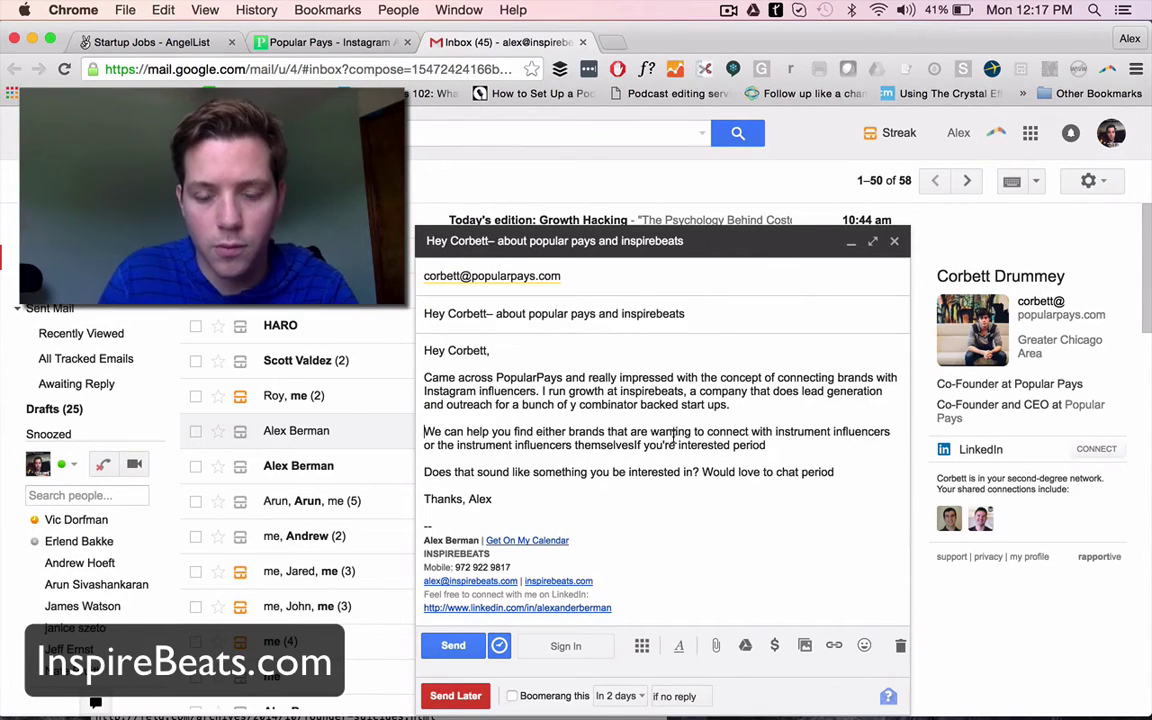
Correct the misheard words to 'instagram influencers,' and replace the trailing 'if you're interested period' with a period
{"action": "double_click", "coordinate": [803, 432]}
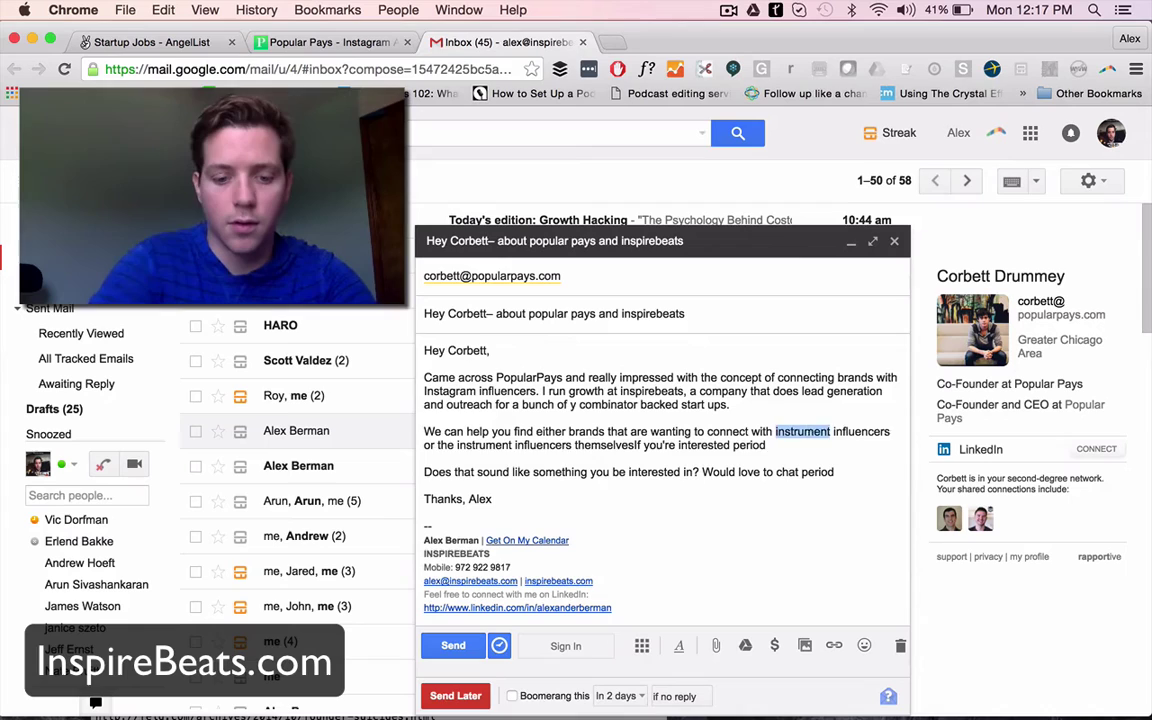
{"action": "type", "text": "instr"}
{"action": "key", "text": "BackSpace"}
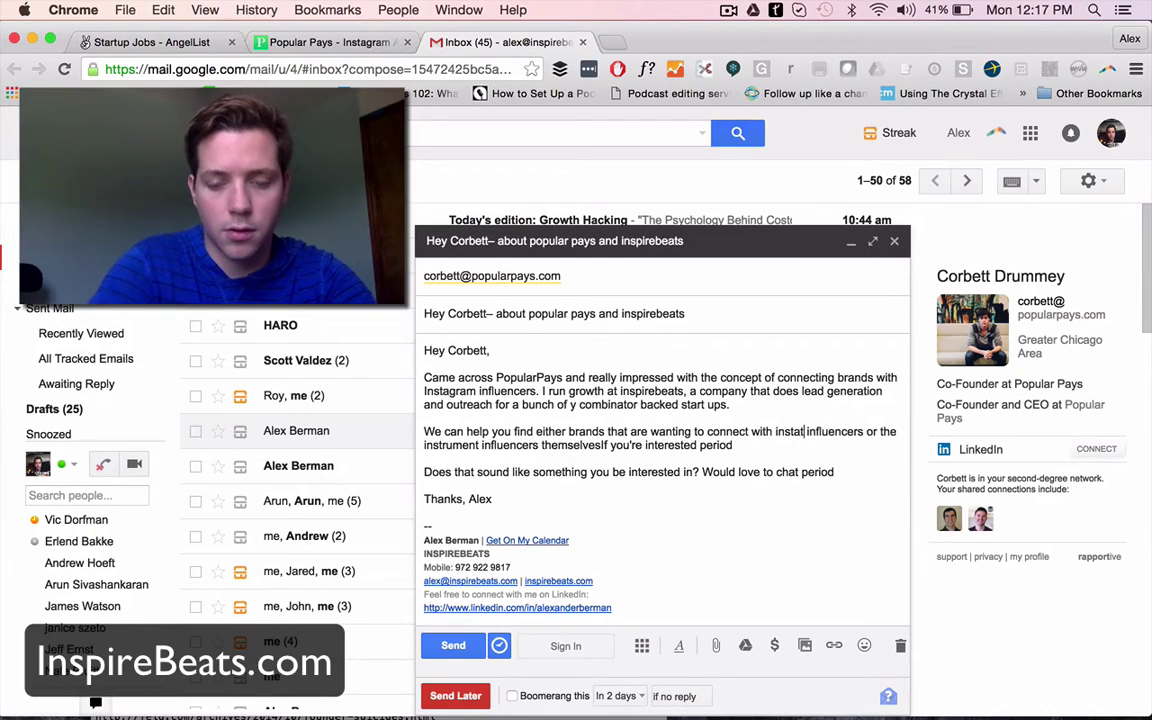
{"action": "type", "text": "agram"}
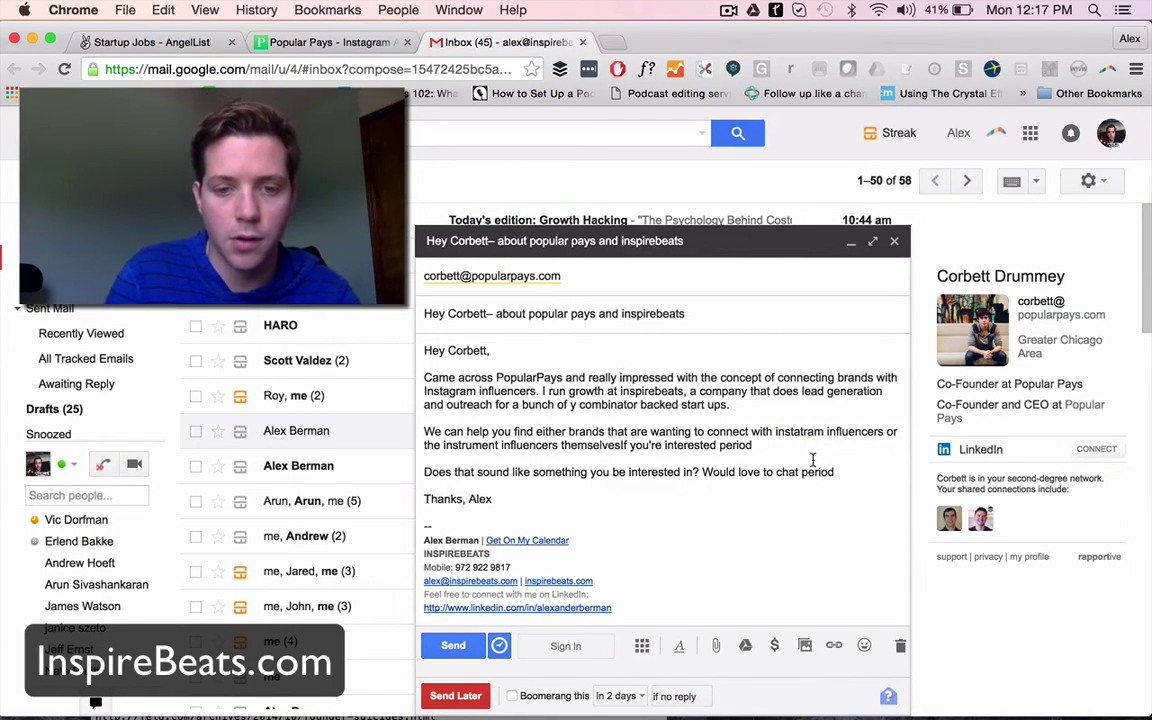
{"action": "left_click", "coordinate": [882, 431]}
{"action": "type", "text": ","}
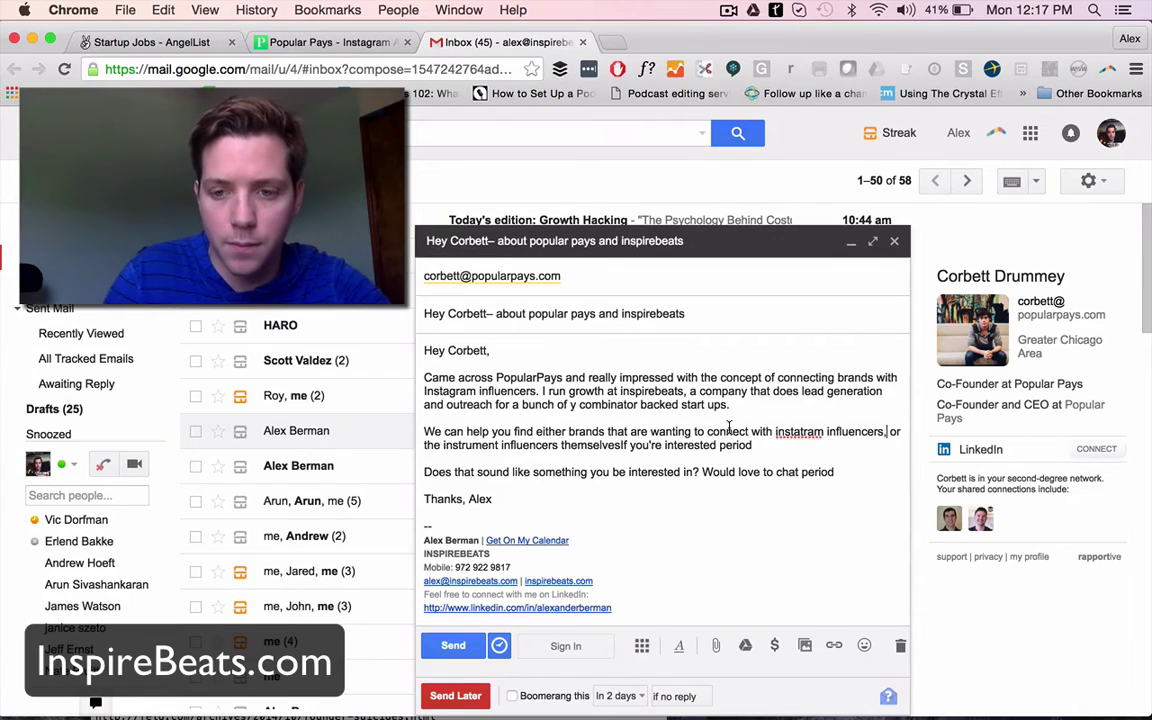
{"action": "right_click", "coordinate": [800, 432]}
{"action": "key", "text": "Escape"}
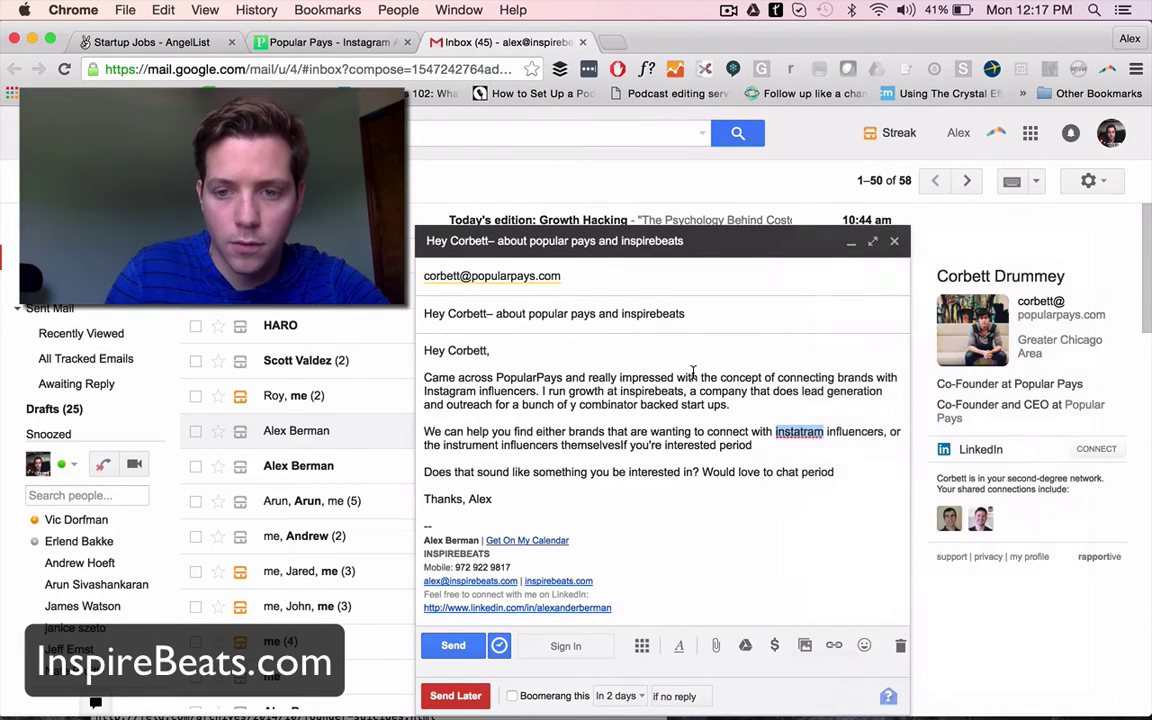
{"action": "type", "text": "instagram"}
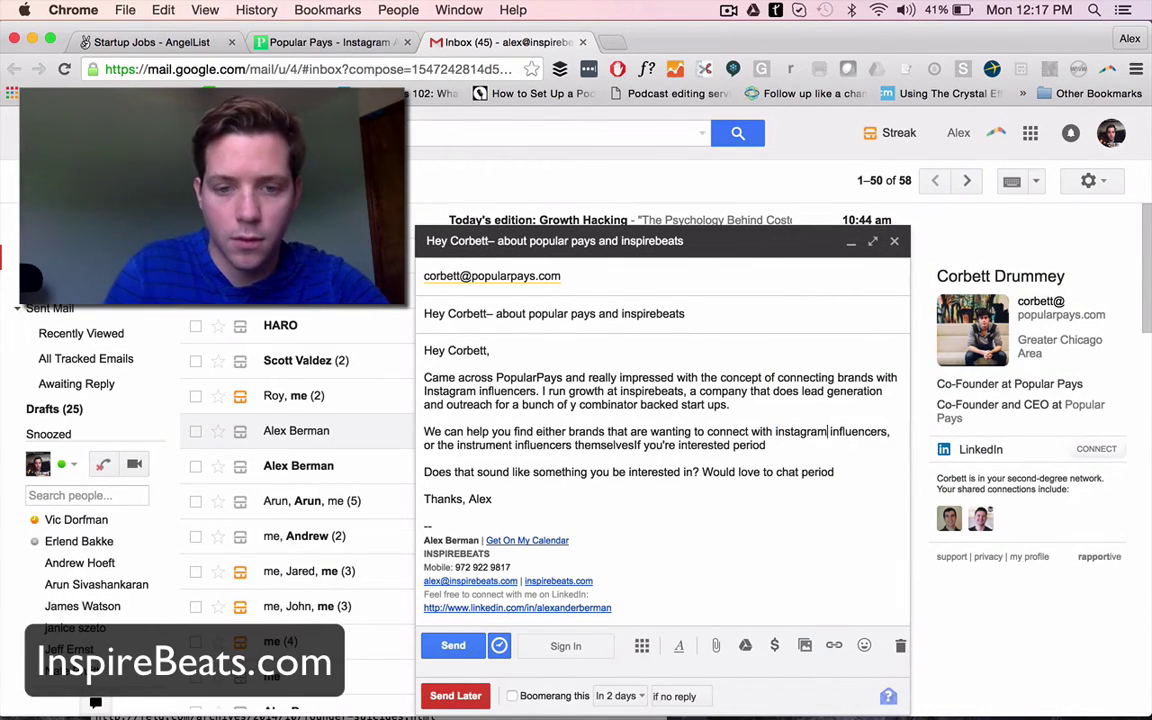
{"action": "double_click", "coordinate": [484, 444]}
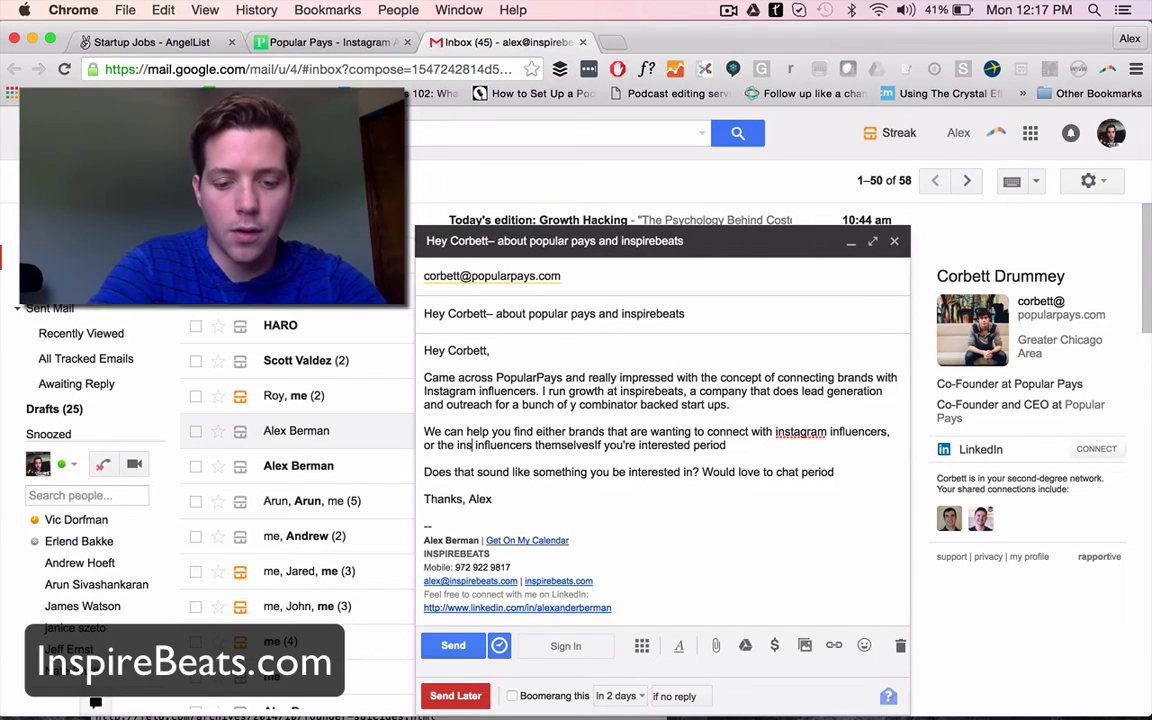
{"action": "type", "text": "instrgae"}
{"action": "key", "text": "BackSpace"}
{"action": "key", "text": "BackSpace"}
{"action": "key", "text": "BackSpace"}
{"action": "key", "text": "BackSpace"}
{"action": "key", "text": "BackSpace"}
{"action": "key", "text": "BackSpace"}
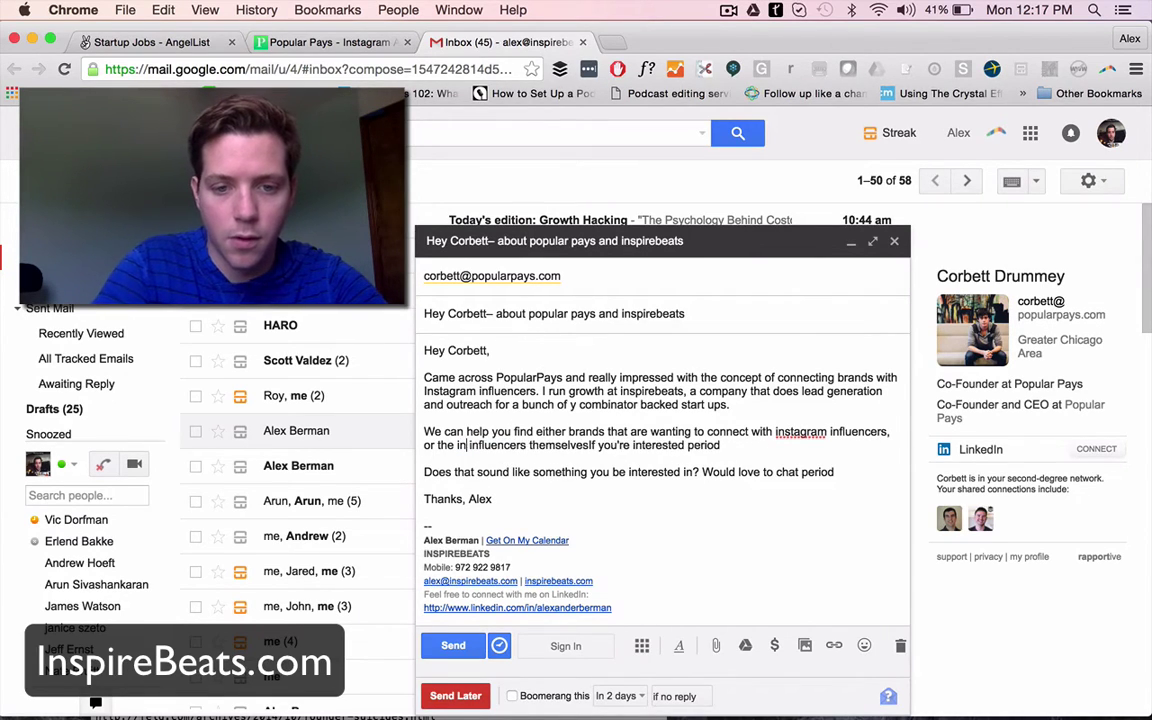
{"action": "key", "text": "BackSpace"}
{"action": "key", "text": "BackSpace"}
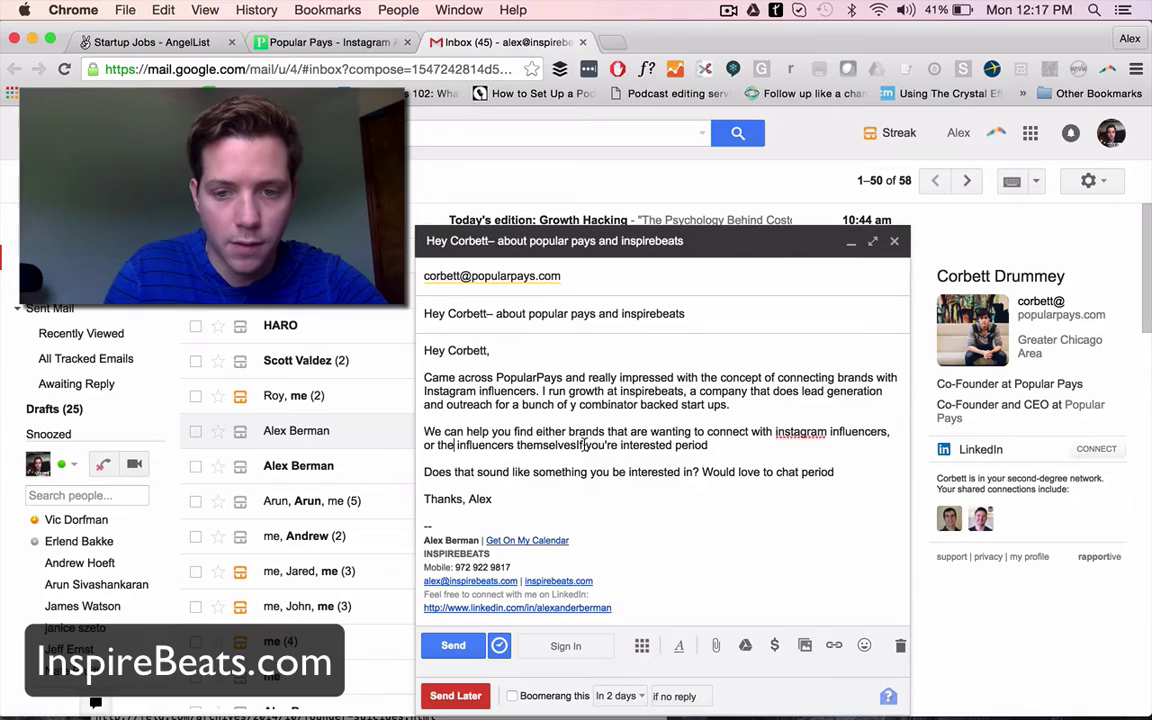
{"action": "left_click_drag", "start_coordinate": [577, 446], "coordinate": [708, 446]}
{"action": "type", "text": "."}
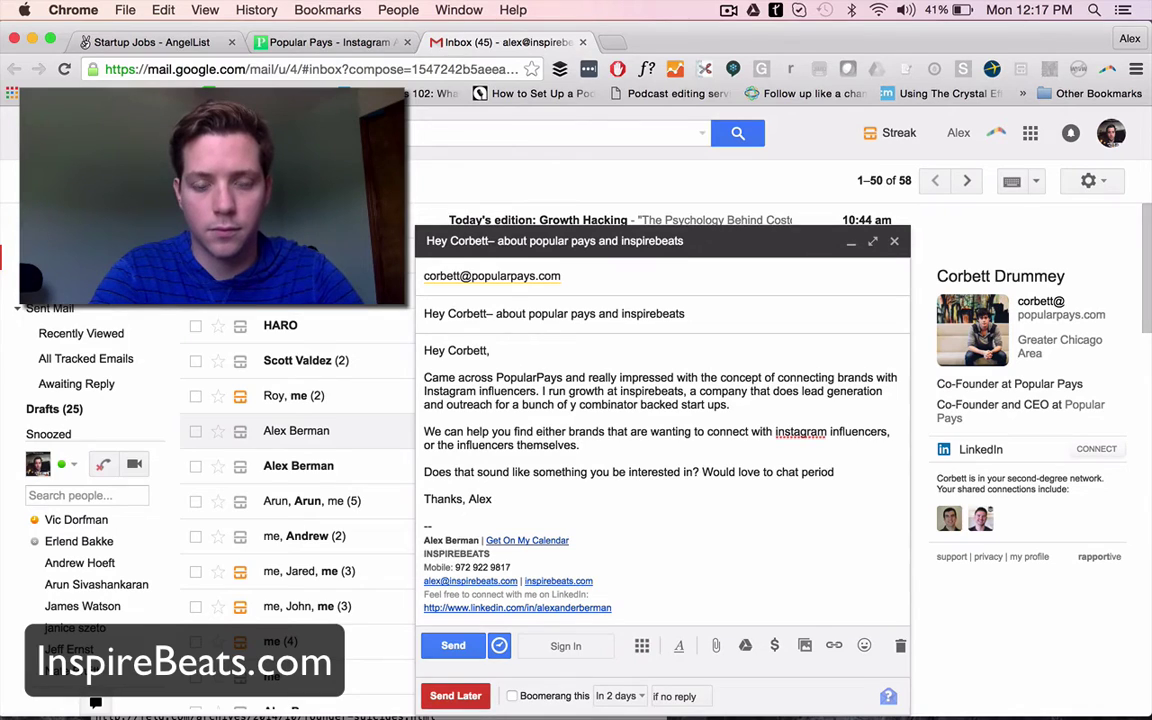
Add 'Both finding the contact info, and direct outreach to book meetings.' after 'themselves.'
{"action": "key", "text": "fn"}
{"action": "key", "text": "fn"}
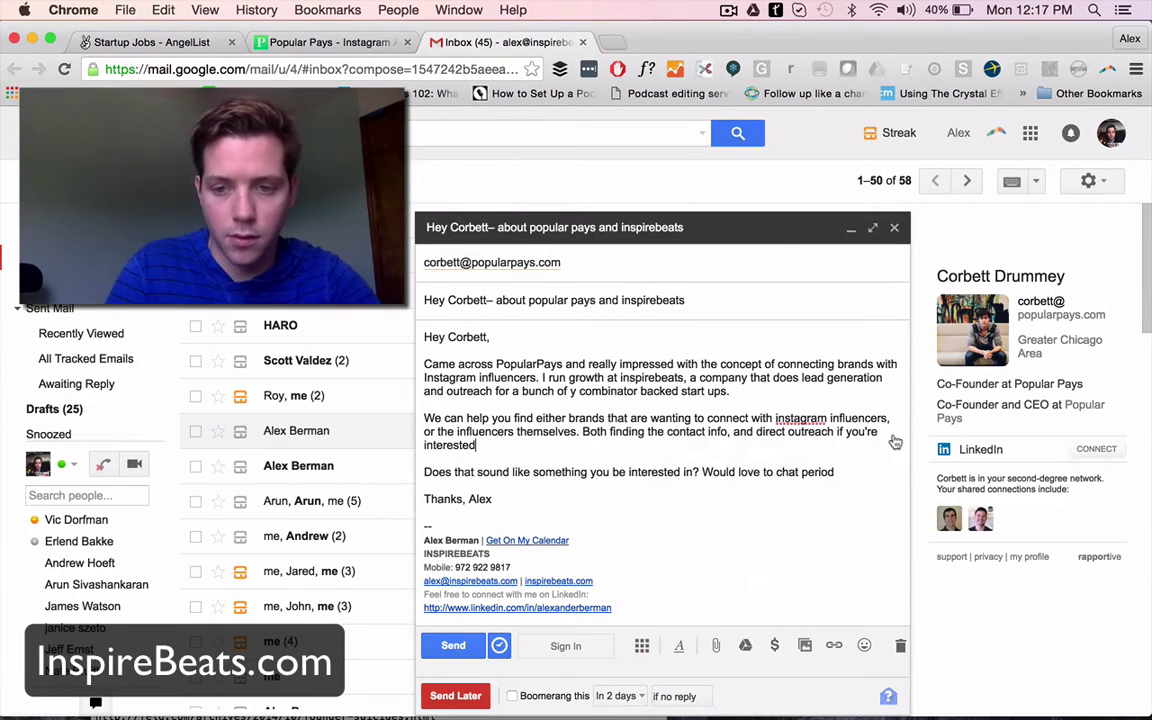
{"action": "left_click_drag", "start_coordinate": [838, 432], "coordinate": [476, 445]}
{"action": "type", "text": "to book m"}
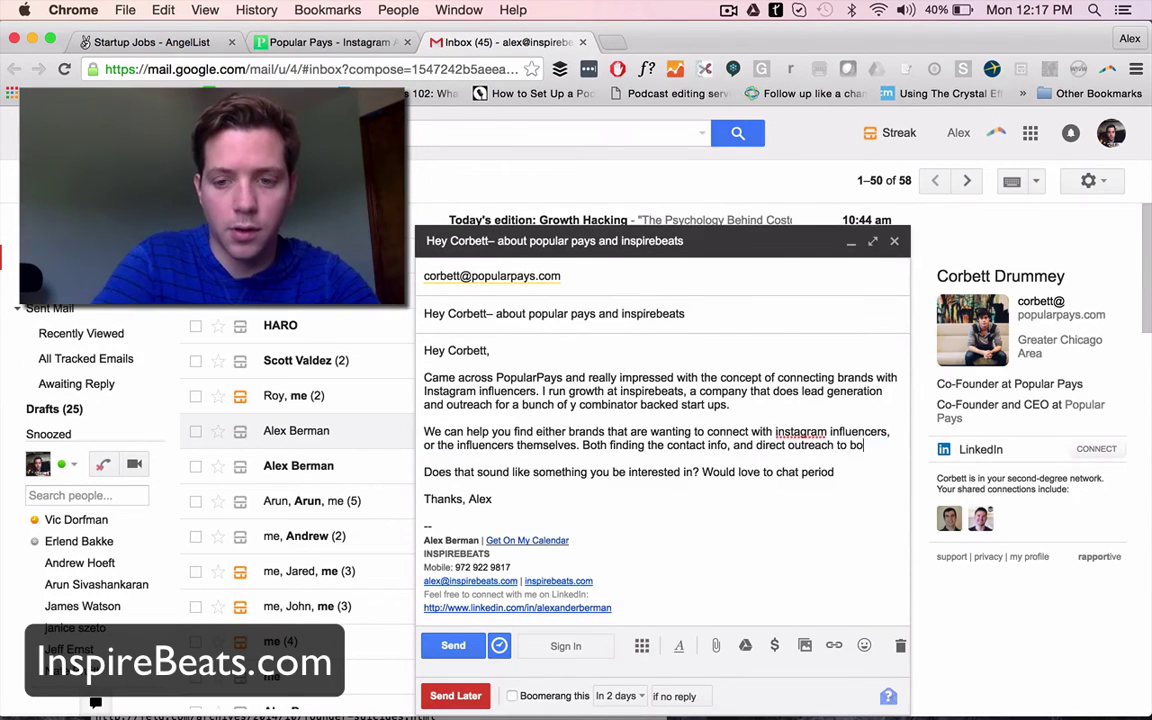
{"action": "type", "text": "eetings."}
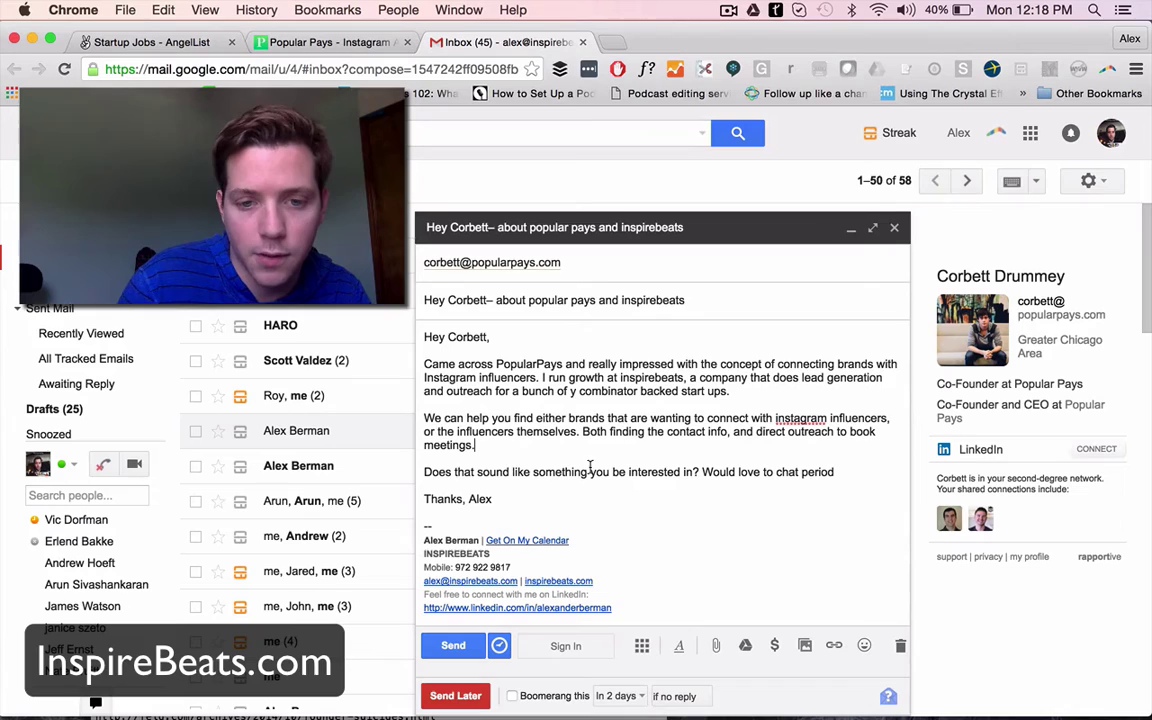
Move the sender's name to its own line and change the closing to 'Would love to hop on a quick call.'
{"action": "left_click", "coordinate": [470, 499]}
{"action": "key", "text": "Return"}
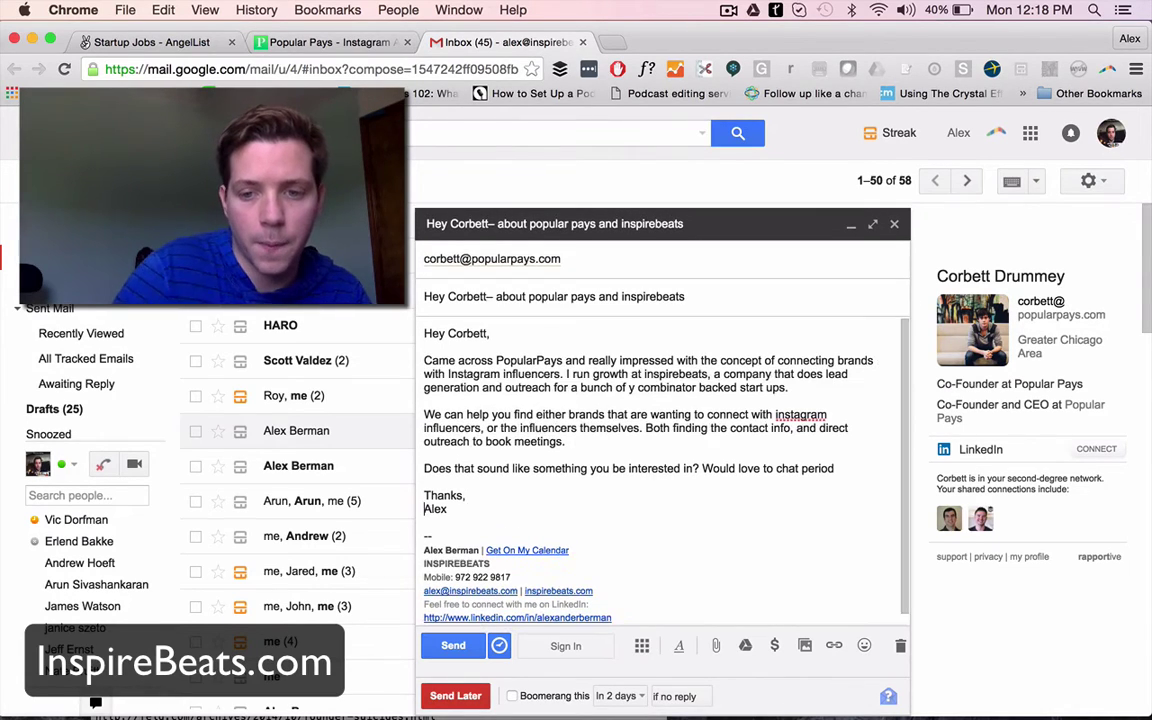
{"action": "left_click_drag", "start_coordinate": [702, 468], "coordinate": [846, 466]}
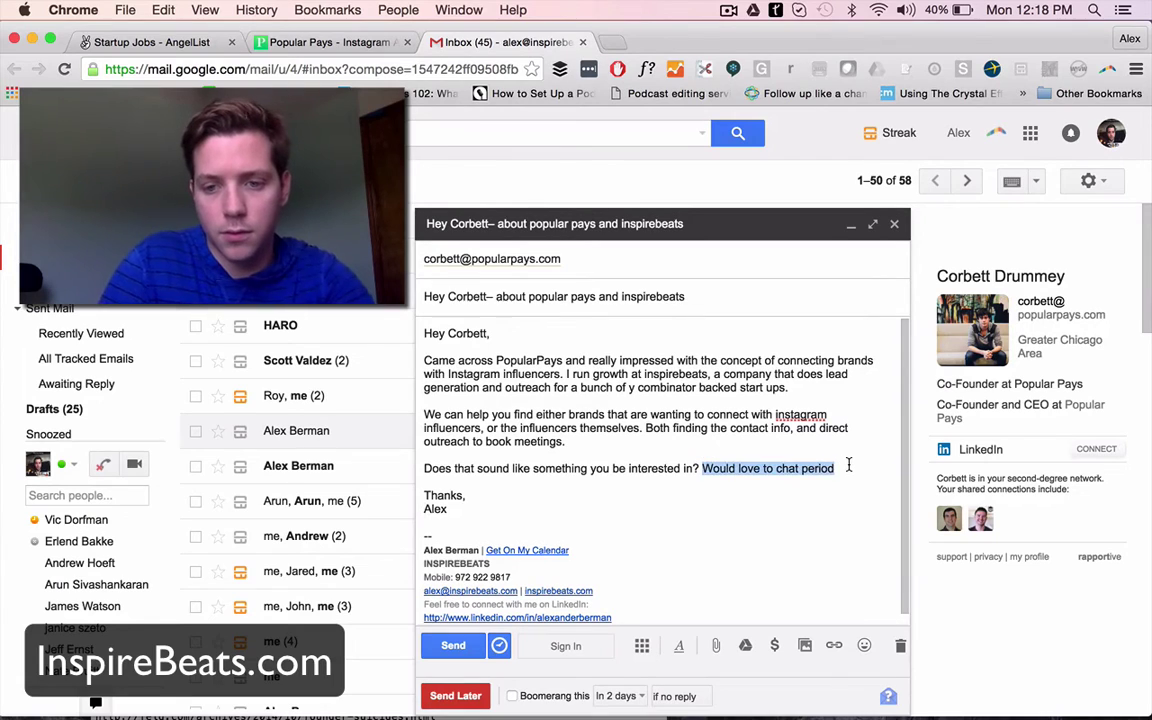
{"action": "key", "text": "BackSpace"}
{"action": "type", "text": "Would love t"}
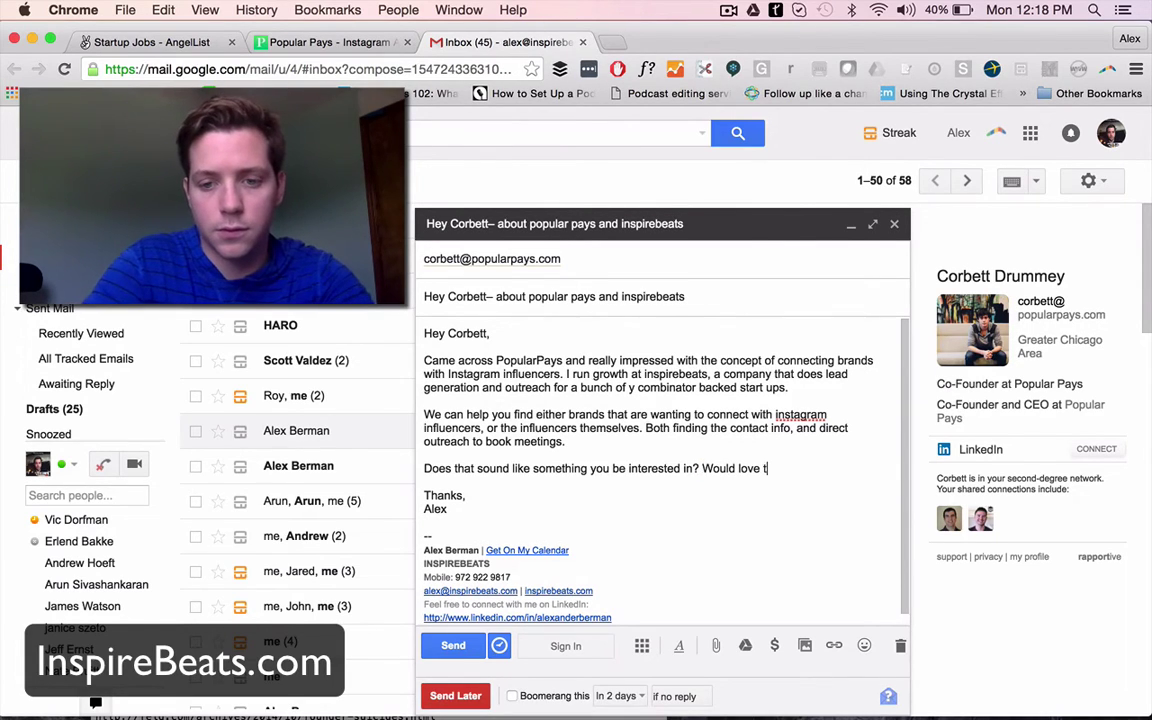
{"action": "type", "text": "o"}
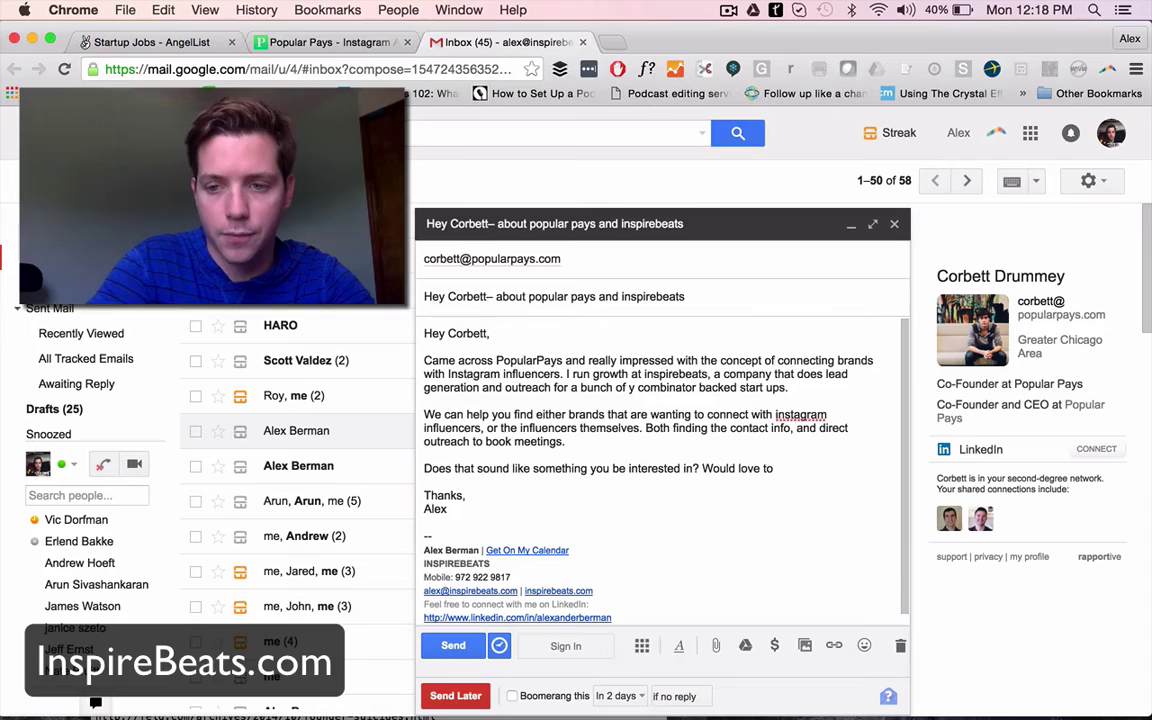
{"action": "type", "text": "hop on a quick call."}
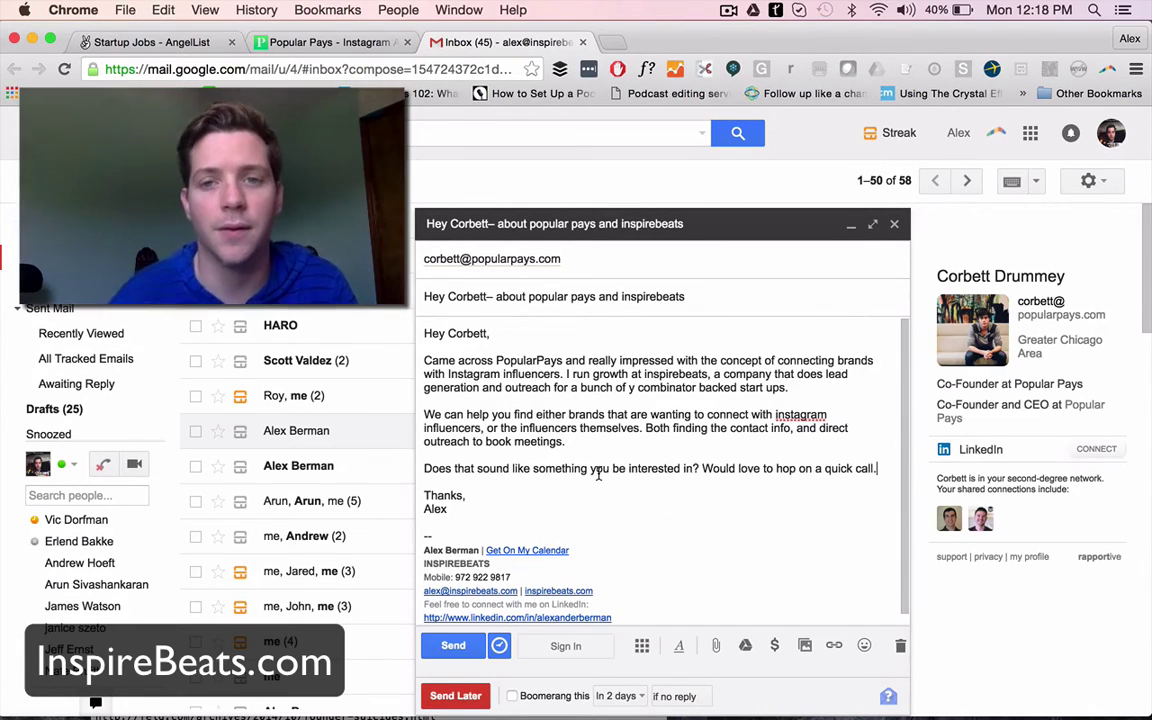
Add a space before the subject's dash and send the pitch email
{"action": "left_click", "coordinate": [728, 10]}
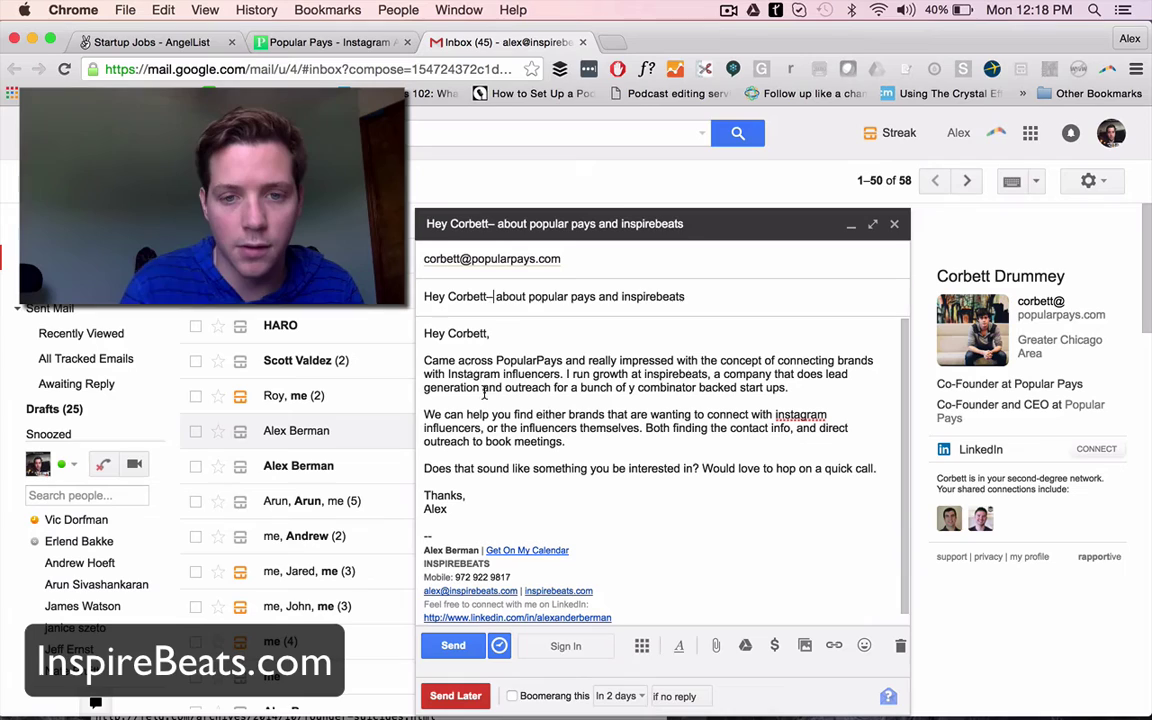
{"action": "key", "text": "Left"}
{"action": "key", "text": "Left"}
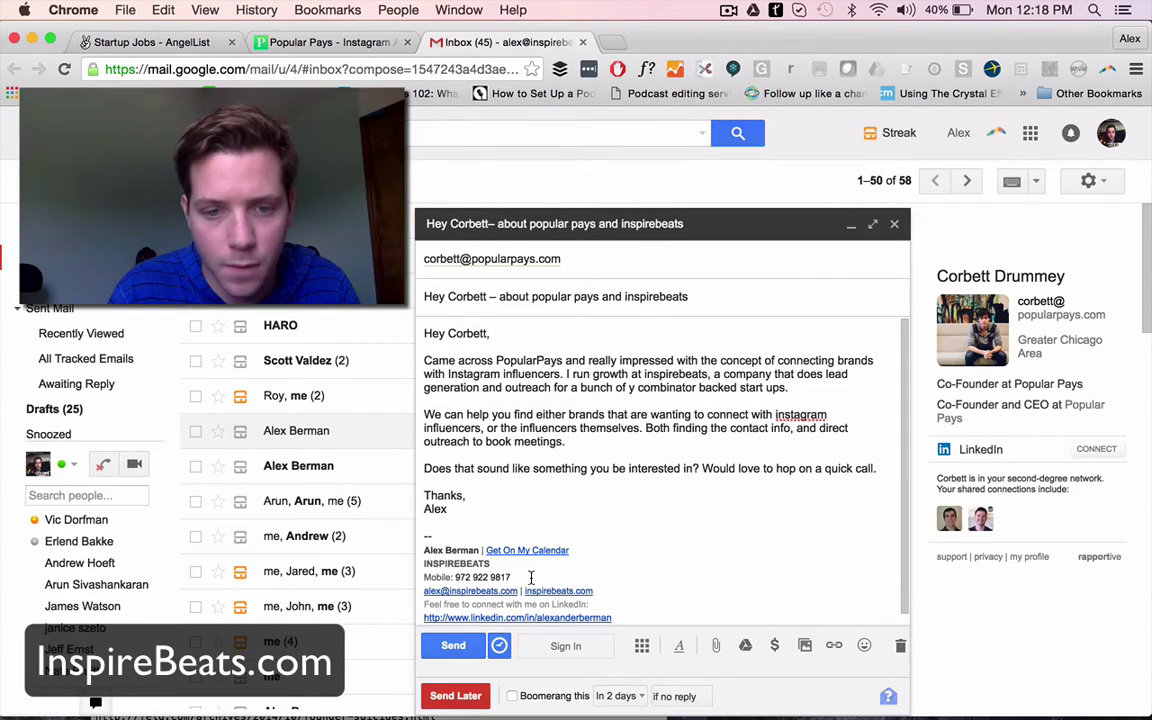
{"action": "left_click", "coordinate": [475, 648]}
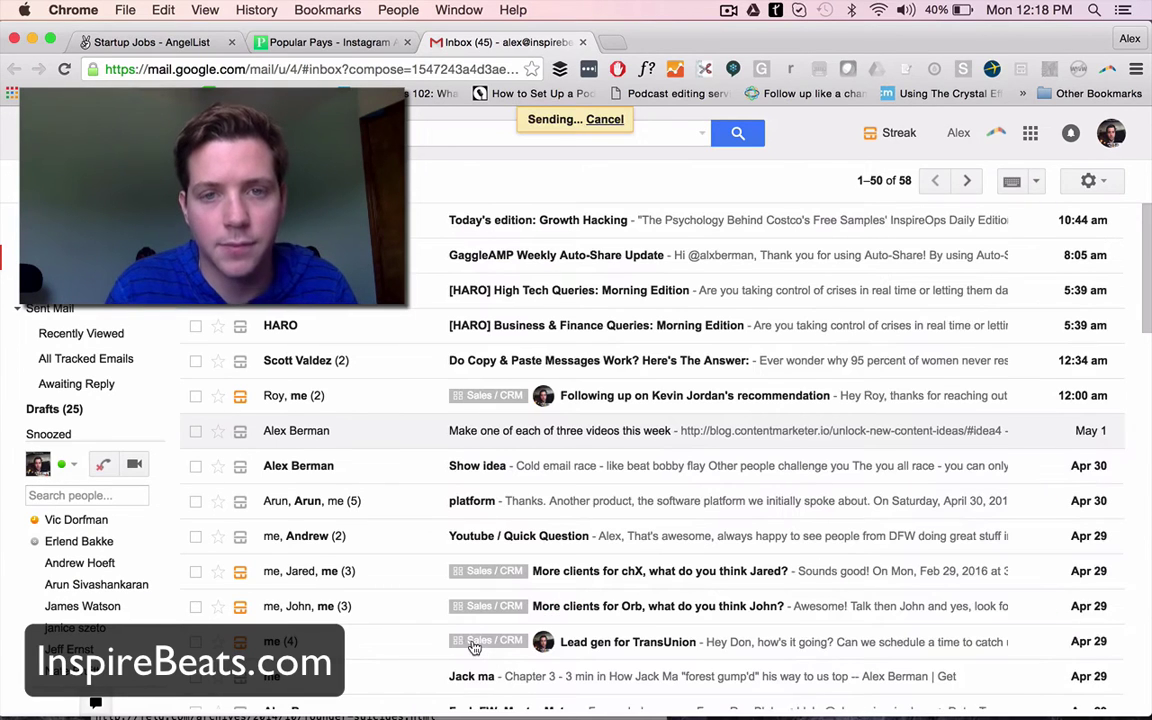